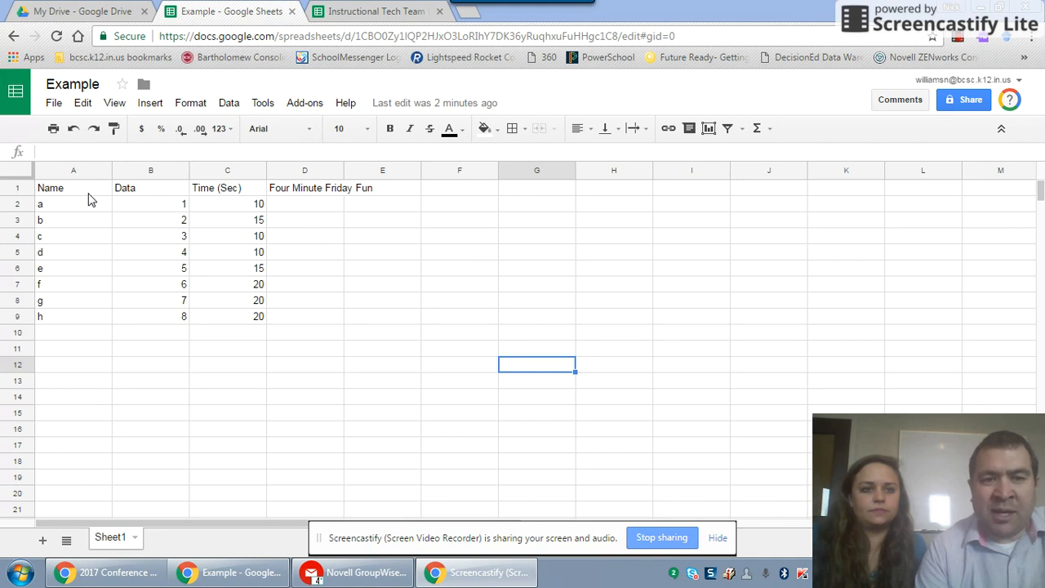
Make the header cells A1:D1 bold and give them a light magenta fill
{"action": "left_click_drag", "start_coordinate": [88, 192], "coordinate": [326, 194]}
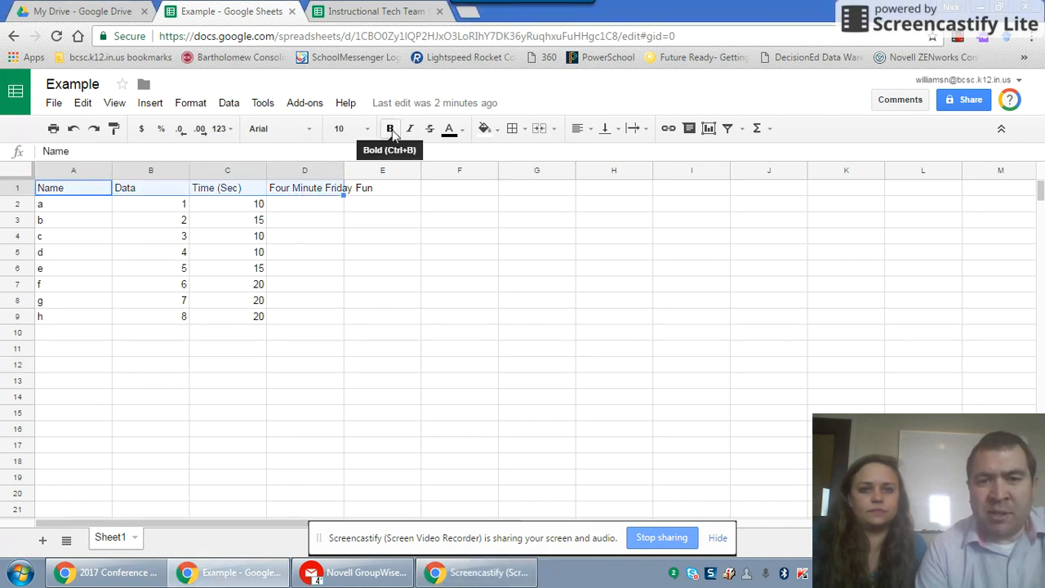
{"action": "left_click", "coordinate": [391, 131]}
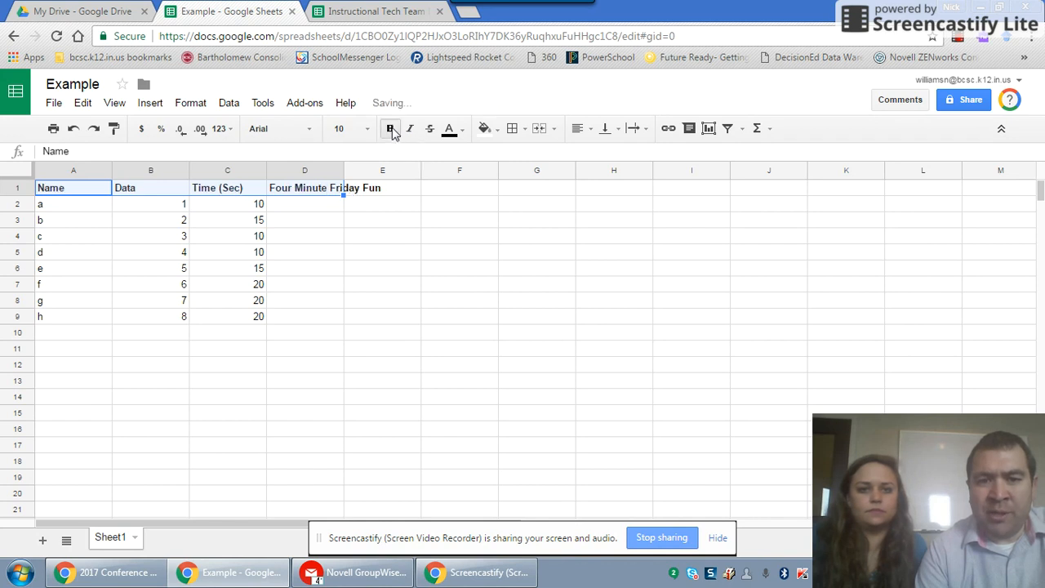
{"action": "left_click", "coordinate": [321, 220]}
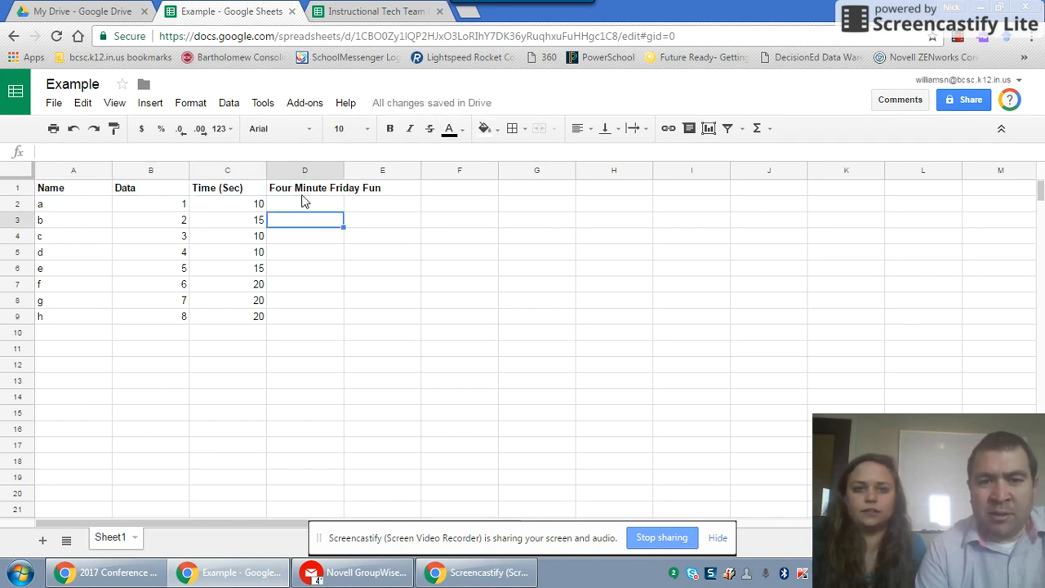
{"action": "left_click_drag", "start_coordinate": [67, 188], "coordinate": [272, 194]}
{"action": "left_click", "coordinate": [487, 129]}
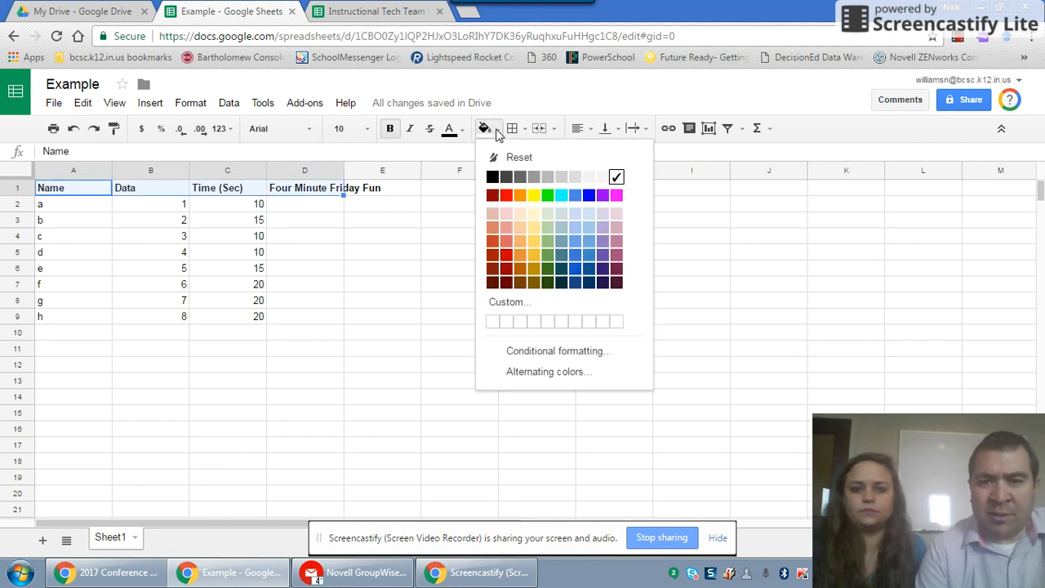
{"action": "left_click", "coordinate": [616, 231]}
{"action": "left_click", "coordinate": [449, 270]}
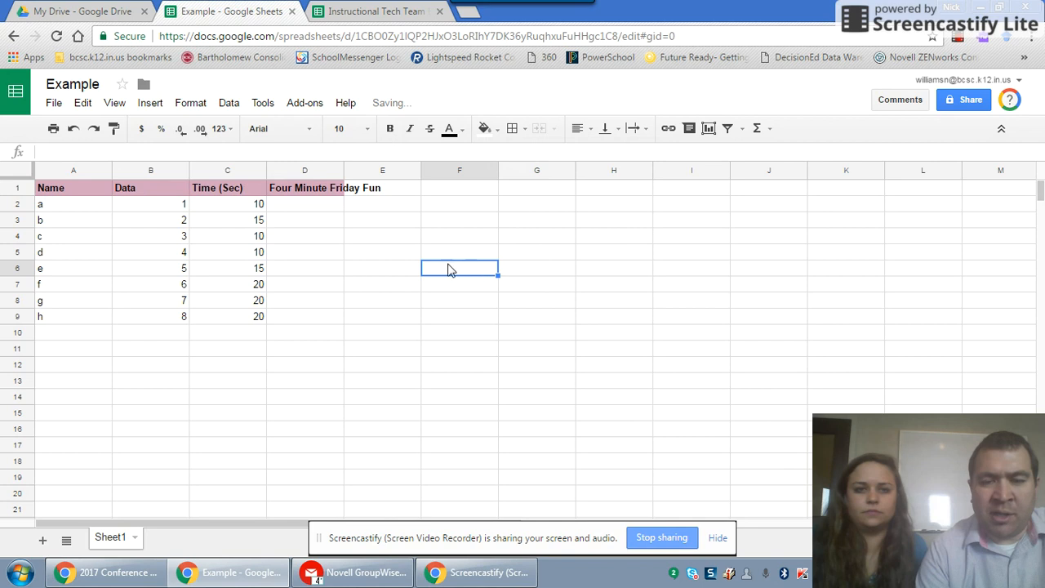
Try text wrapping on the "Four Minute Friday Fun" header cell, and set it to clip instead
{"action": "left_click", "coordinate": [317, 194]}
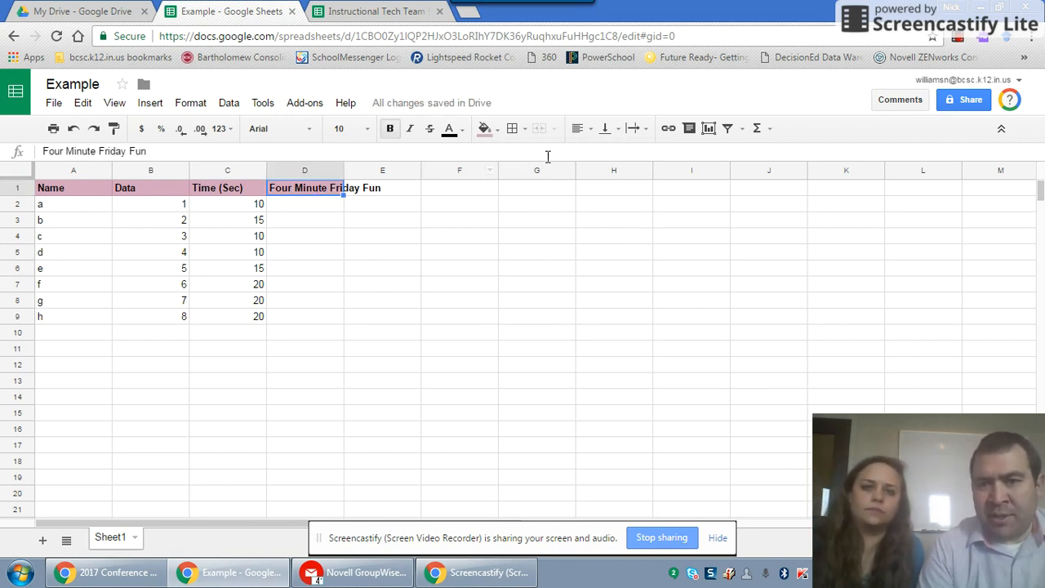
{"action": "left_click", "coordinate": [642, 129]}
{"action": "left_click", "coordinate": [657, 154]}
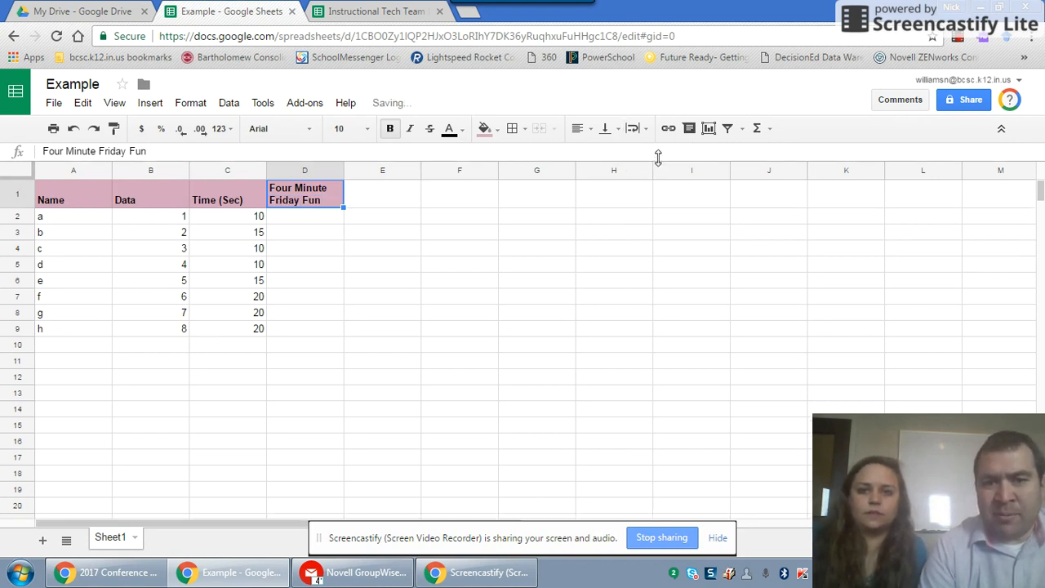
{"action": "left_click", "coordinate": [641, 129]}
{"action": "left_click", "coordinate": [678, 151]}
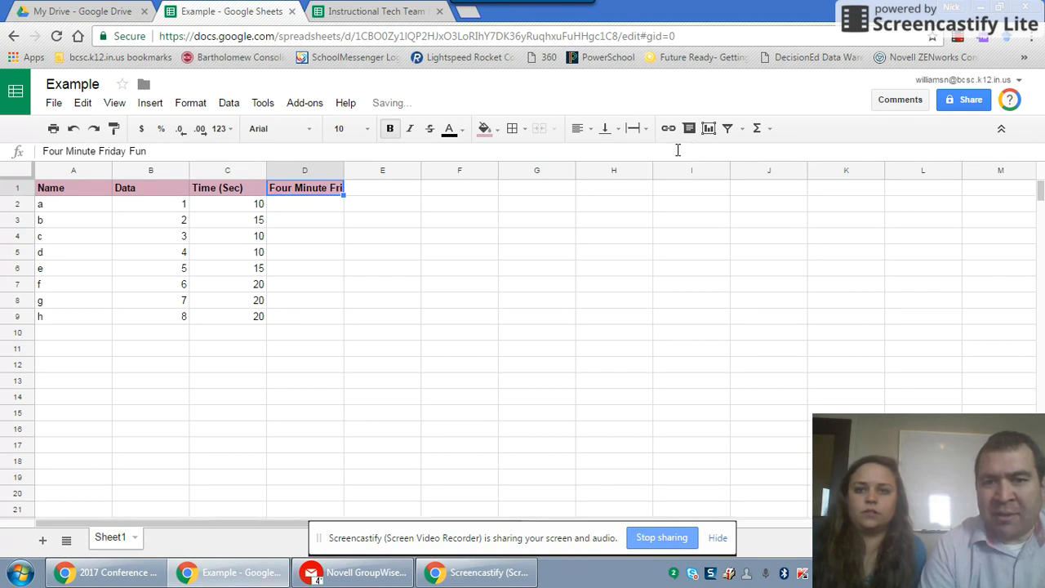
Merge the header cells D1:E1, and merge the range D2:E9 beneath them into one cell
{"action": "left_click", "coordinate": [399, 195]}
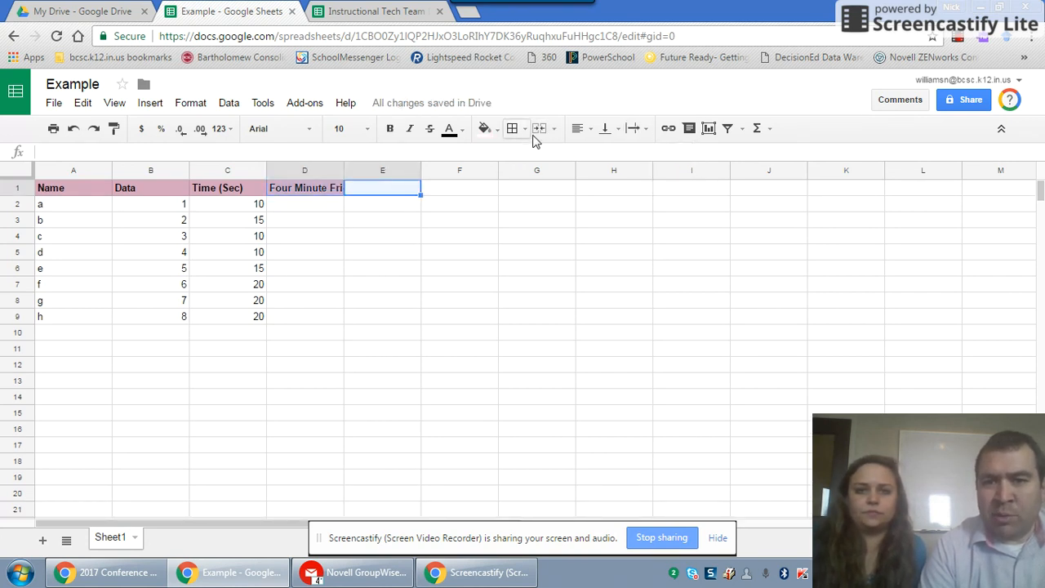
{"action": "left_click", "coordinate": [538, 130]}
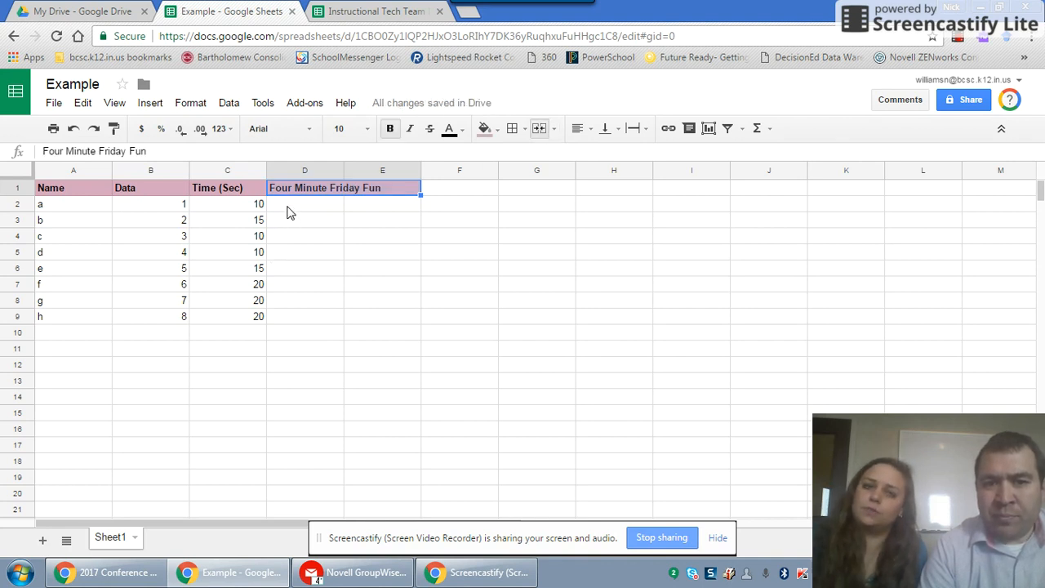
{"action": "left_click", "coordinate": [554, 129]}
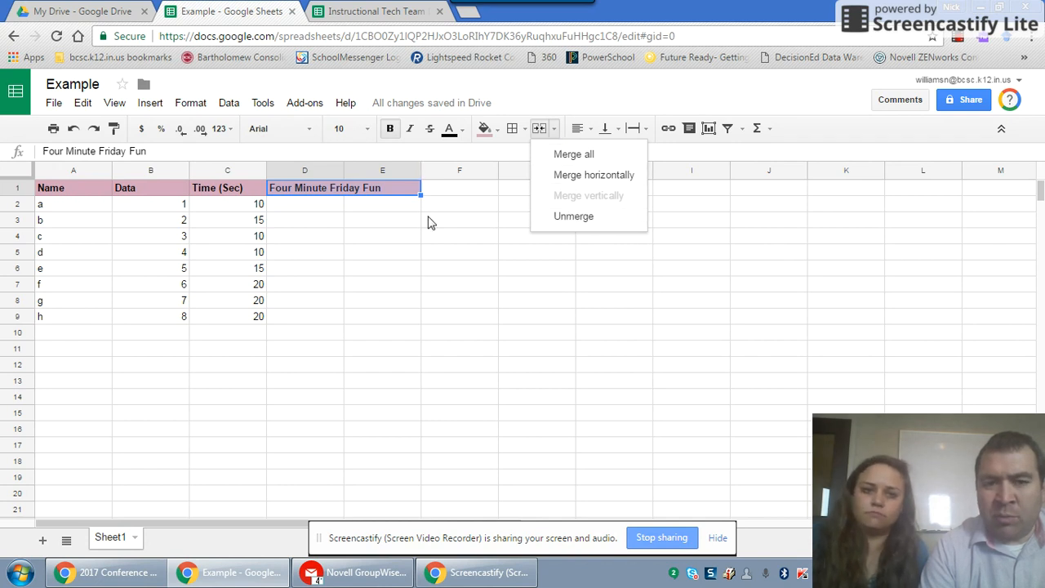
{"action": "left_click", "coordinate": [335, 223]}
{"action": "left_click_drag", "start_coordinate": [311, 204], "coordinate": [357, 317]}
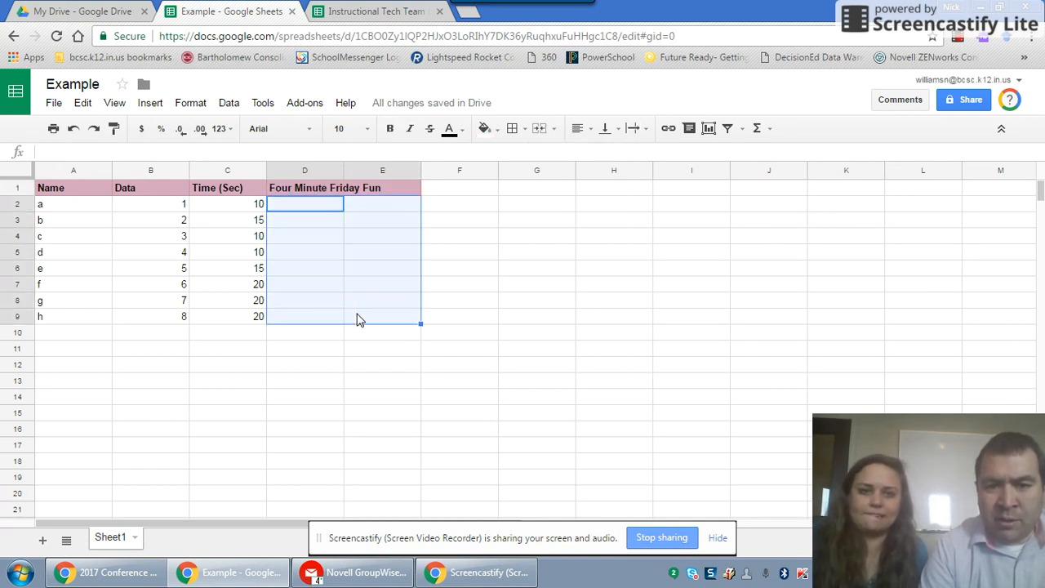
{"action": "left_click", "coordinate": [542, 129]}
{"action": "left_click", "coordinate": [345, 312]}
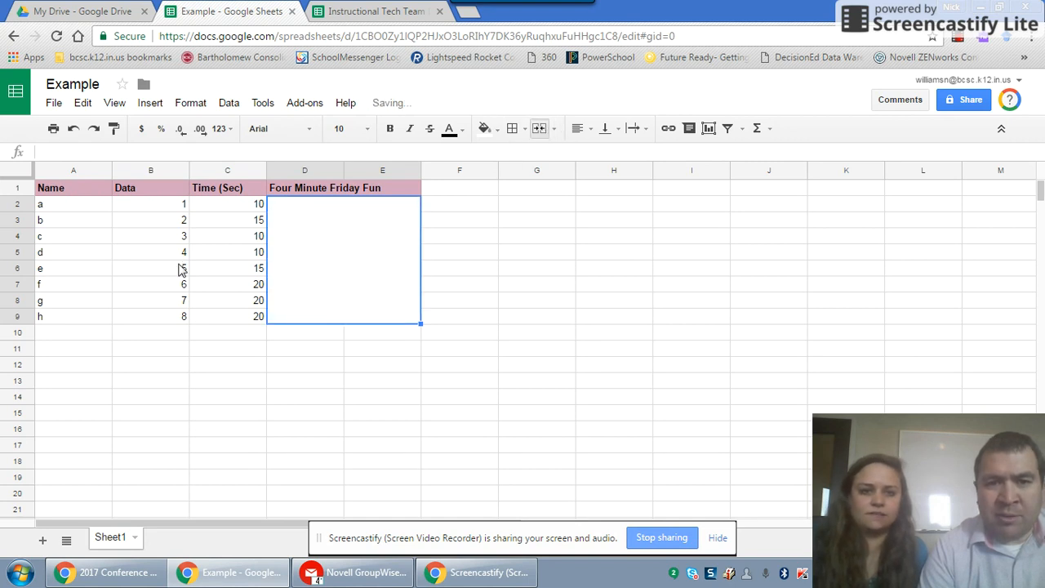
Apply all borders to the data range A2:E9, including the merged cell
{"action": "left_click_drag", "start_coordinate": [47, 205], "coordinate": [318, 302]}
{"action": "left_click", "coordinate": [513, 128]}
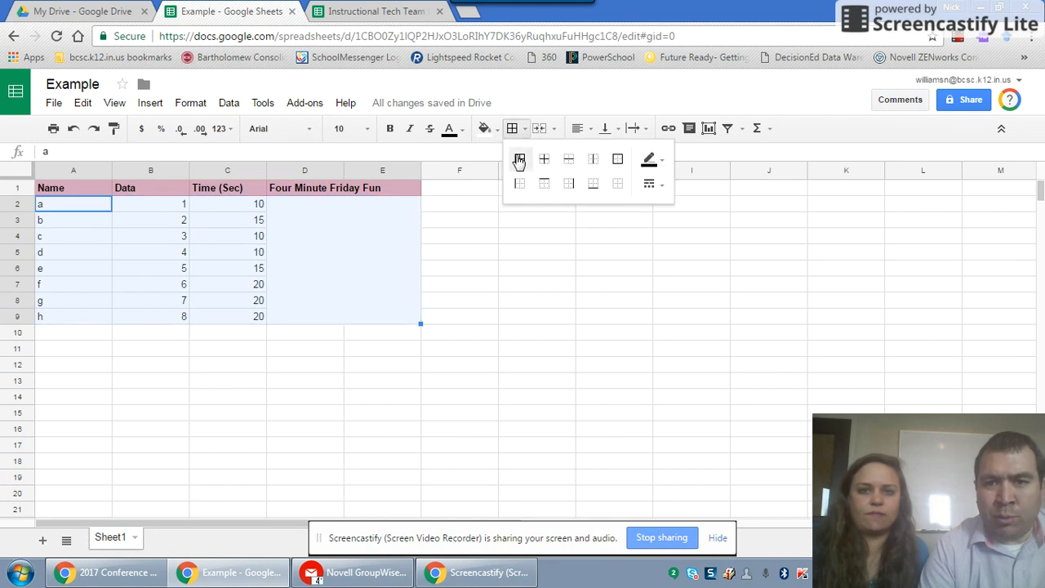
{"action": "left_click", "coordinate": [519, 161]}
{"action": "left_click", "coordinate": [471, 220]}
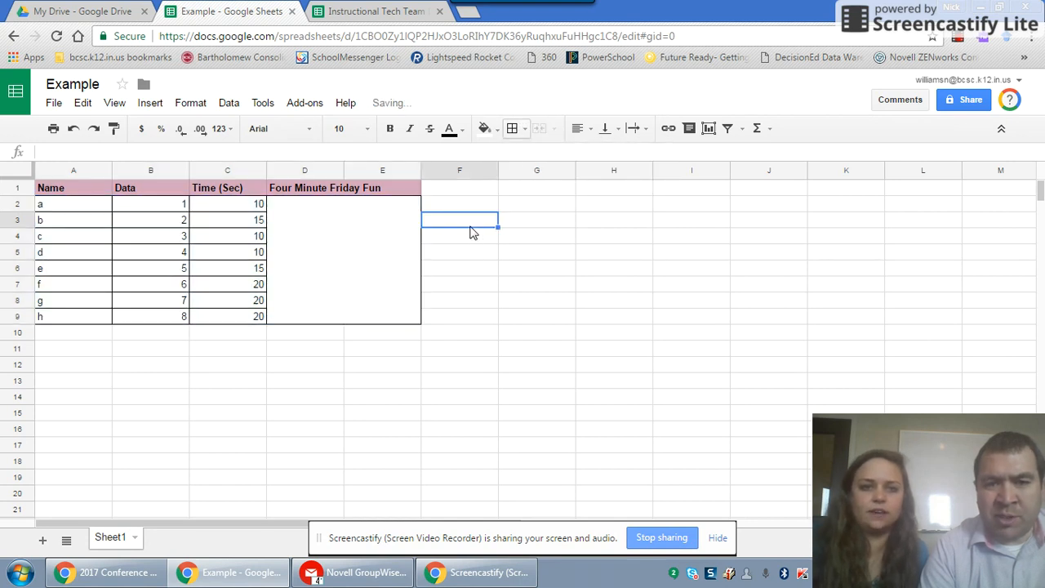
Enter a, e and r on three separate lines in the merged cell below "Four Minute Friday Fun"
{"action": "left_click", "coordinate": [348, 250]}
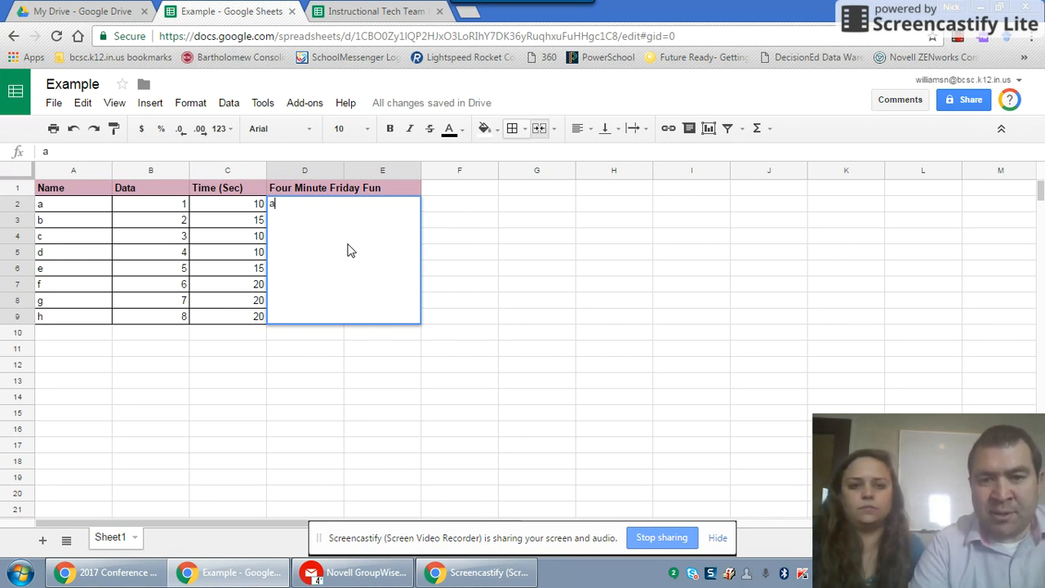
{"action": "type", "text": "e"}
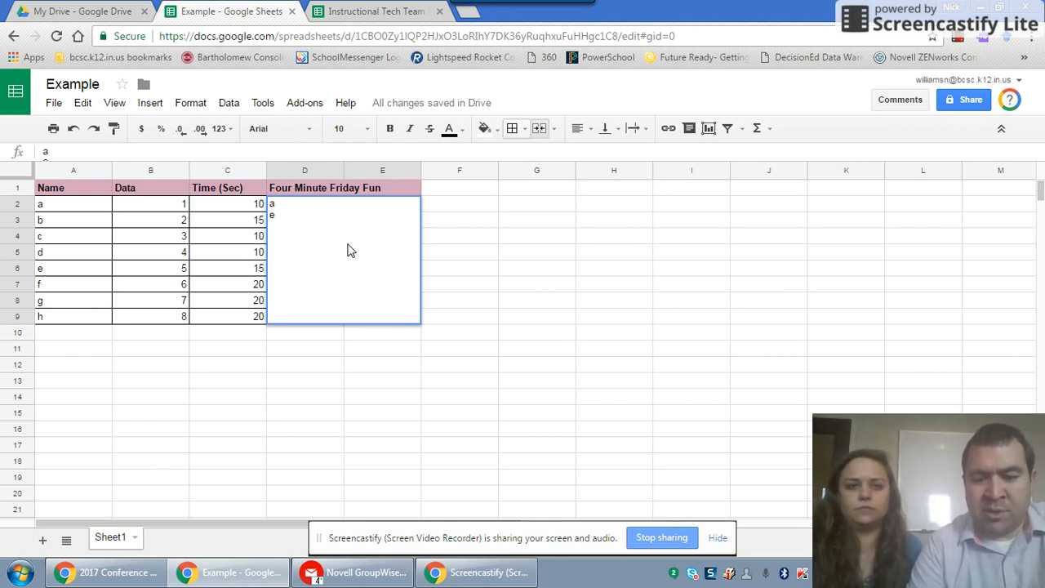
{"action": "type", "text": "r"}
{"action": "left_click", "coordinate": [486, 258]}
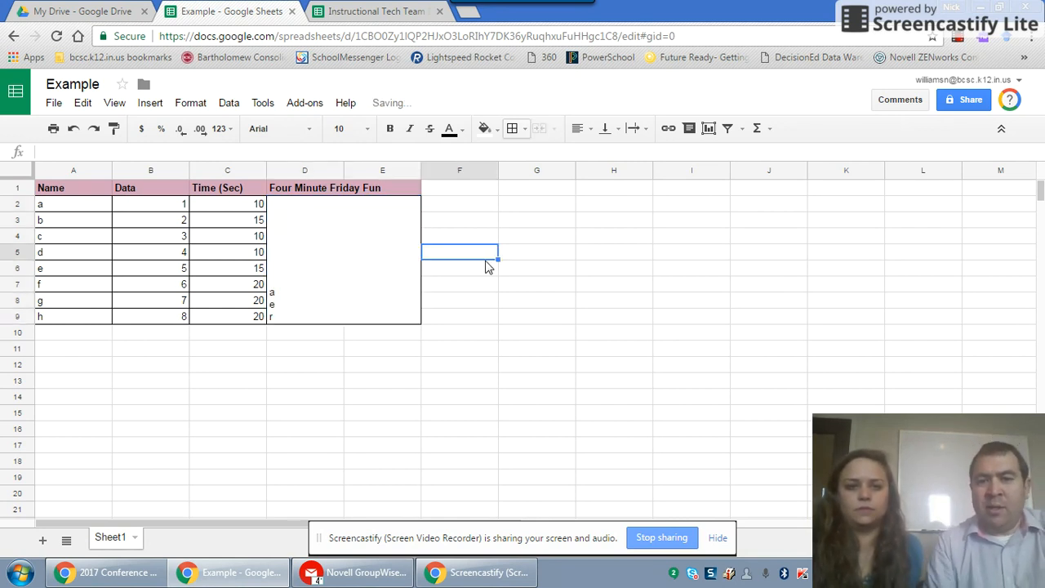
Align the text in the merged cell vertically to the top
{"action": "left_click", "coordinate": [362, 280]}
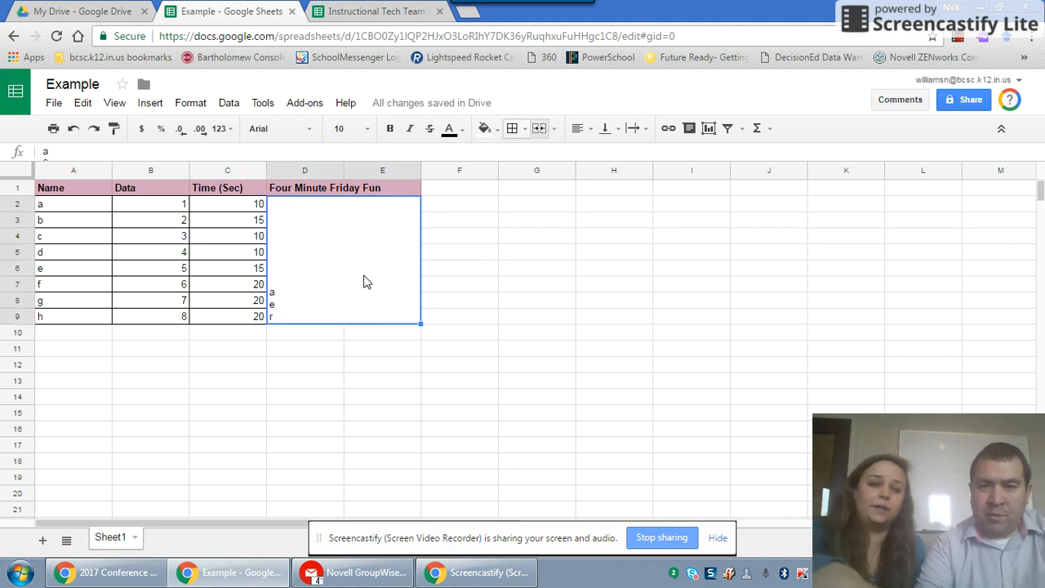
{"action": "left_click", "coordinate": [607, 131]}
{"action": "left_click", "coordinate": [609, 154]}
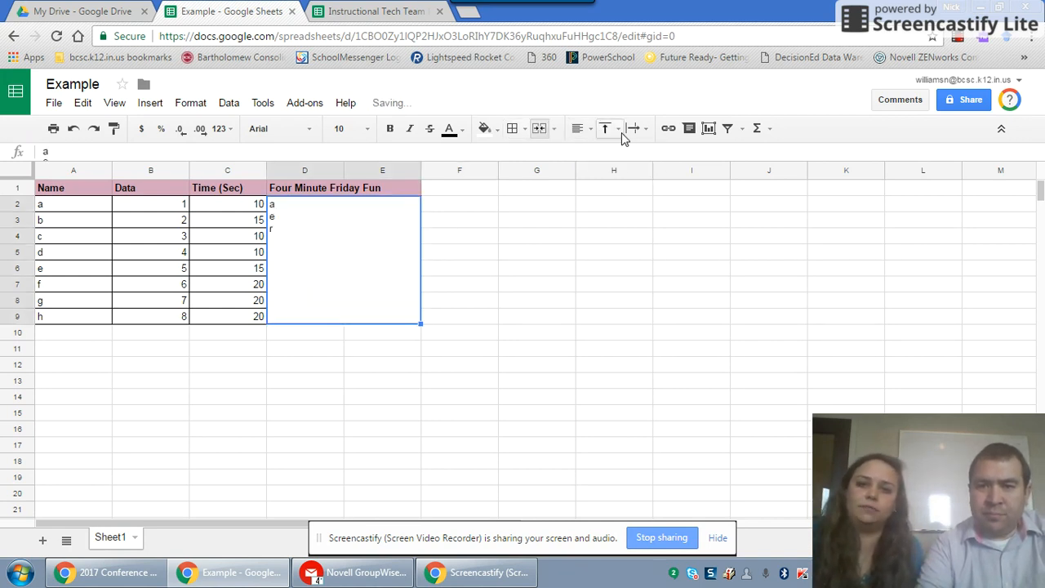
Try center and right horizontal alignment on the merged cell, and return its text to left alignment
{"action": "left_click", "coordinate": [633, 130]}
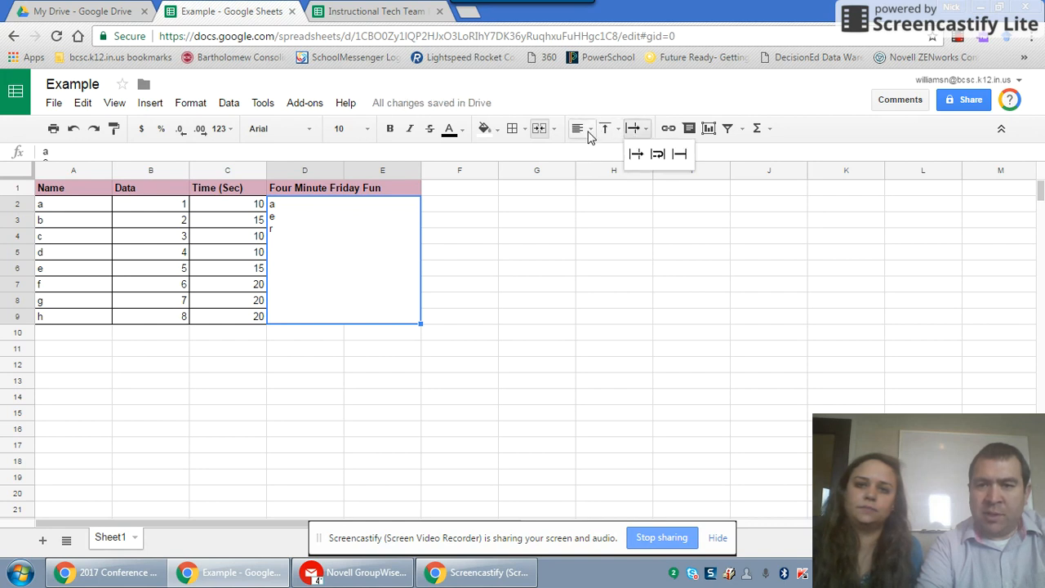
{"action": "left_click", "coordinate": [588, 131]}
{"action": "left_click", "coordinate": [604, 154]}
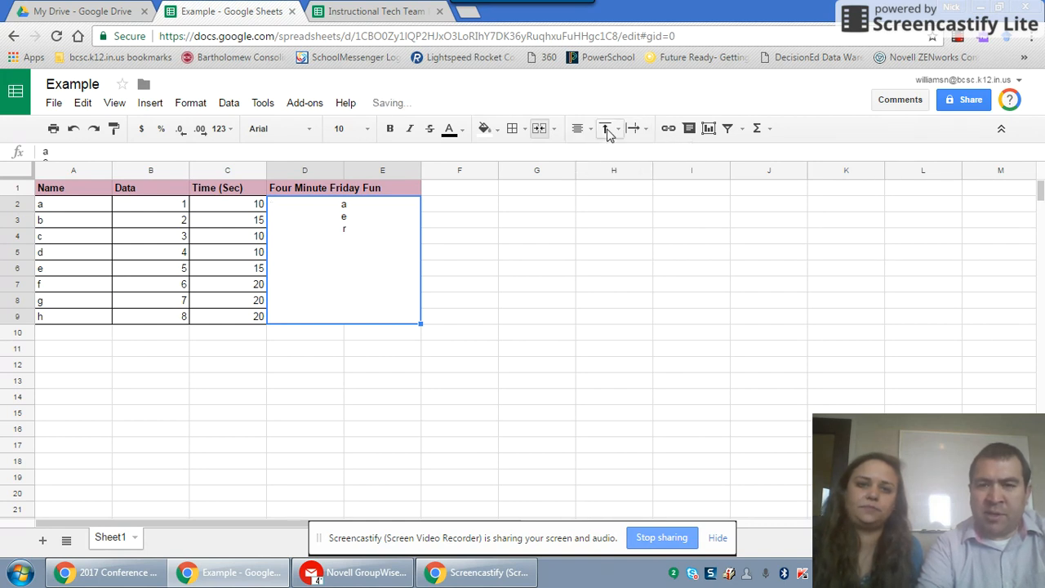
{"action": "left_click", "coordinate": [580, 128]}
{"action": "left_click", "coordinate": [623, 155]}
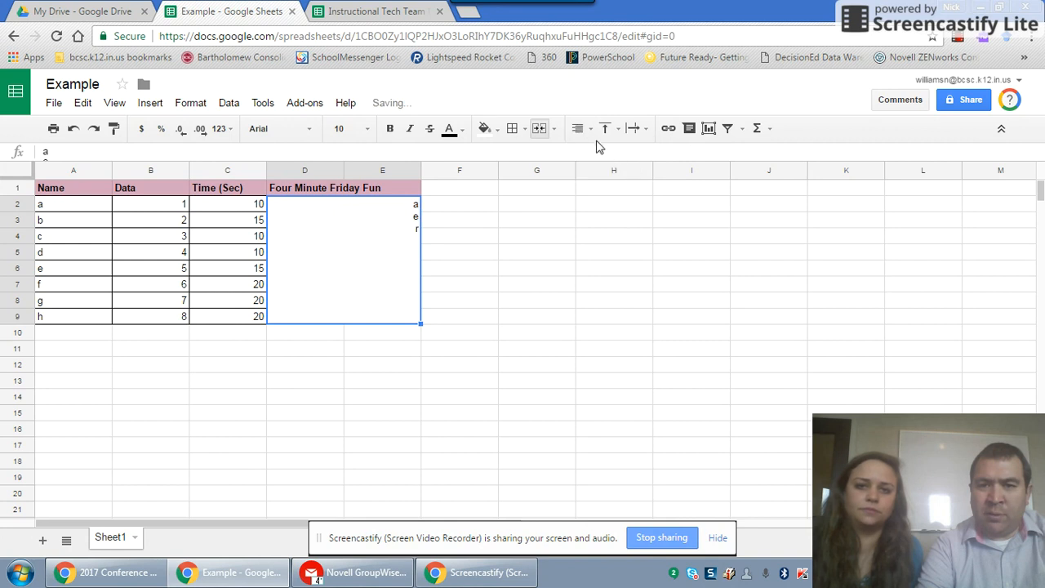
{"action": "left_click", "coordinate": [581, 128]}
{"action": "left_click", "coordinate": [582, 154]}
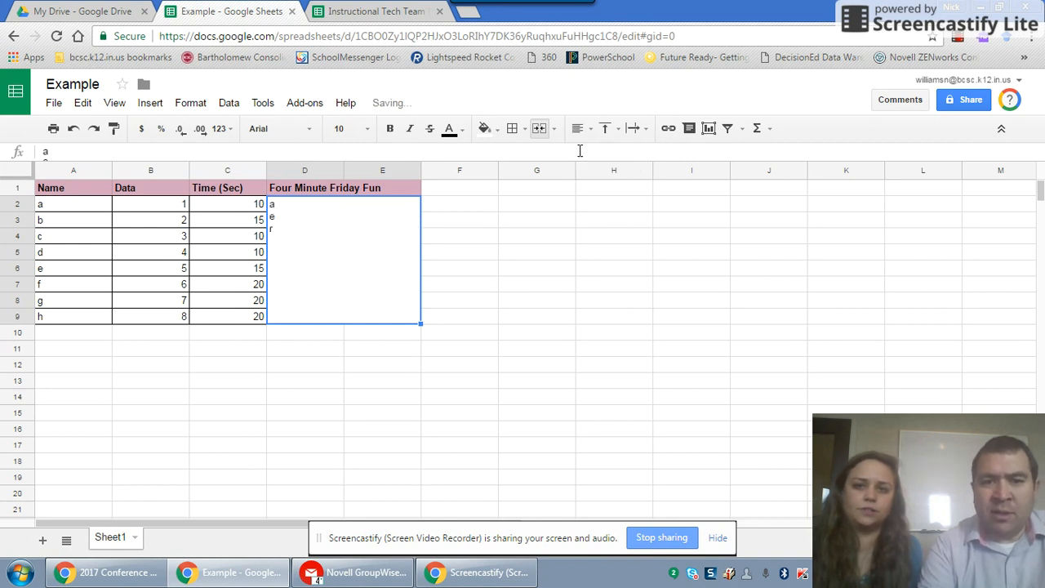
{"action": "left_click", "coordinate": [539, 208]}
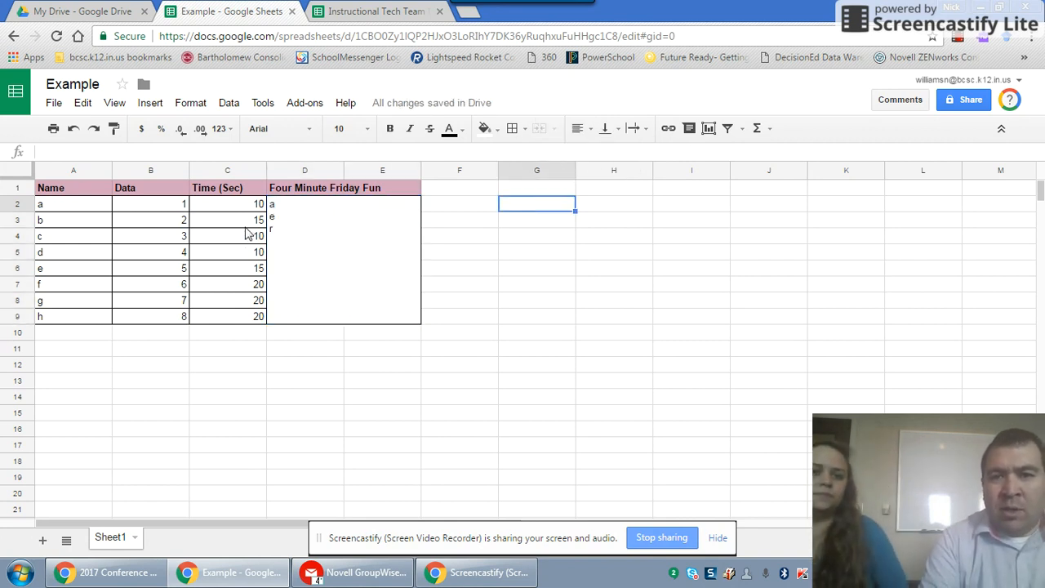
Insert a horizontal bar chart of the Name and Data columns (A1:B9) and place it beside the table from column F
{"action": "left_click", "coordinate": [70, 193]}
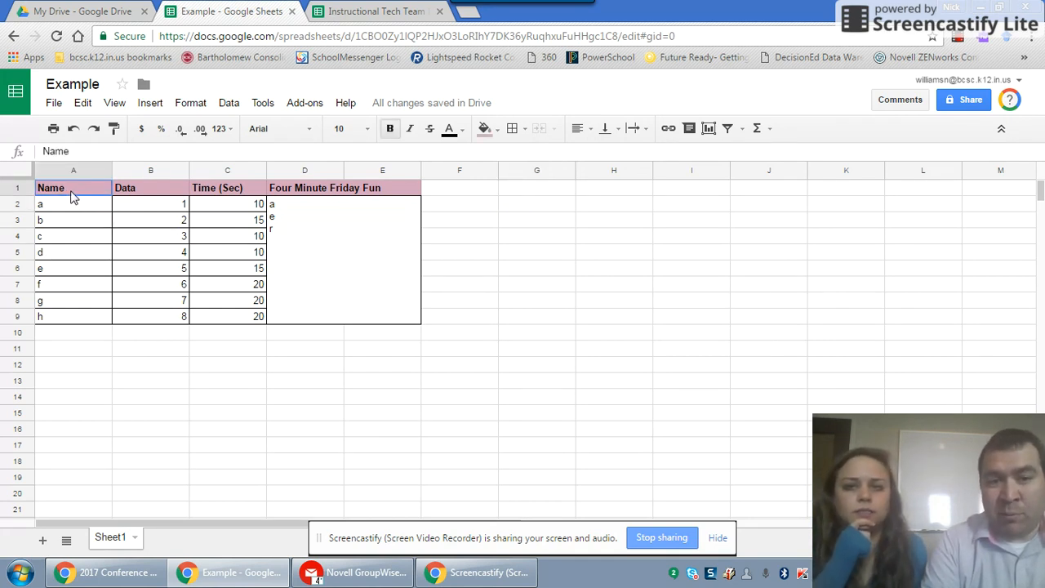
{"action": "left_click_drag", "start_coordinate": [72, 196], "coordinate": [145, 317]}
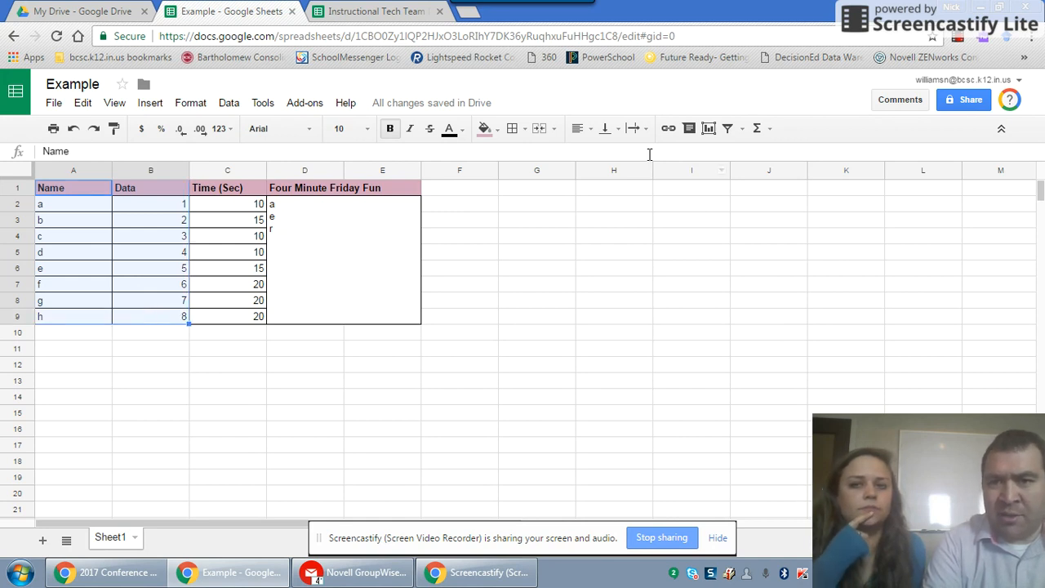
{"action": "left_click", "coordinate": [711, 133]}
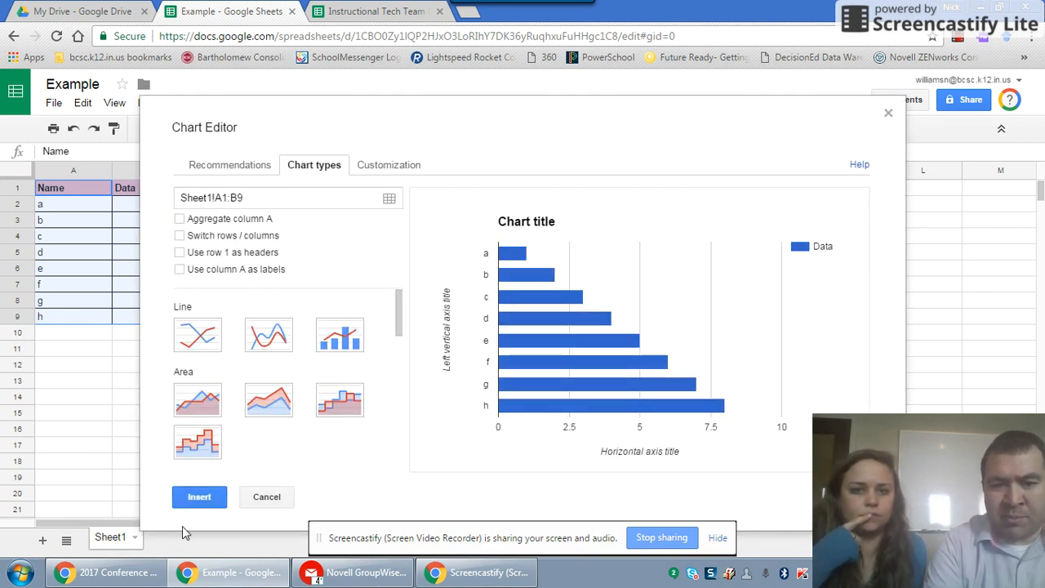
{"action": "left_click", "coordinate": [196, 497]}
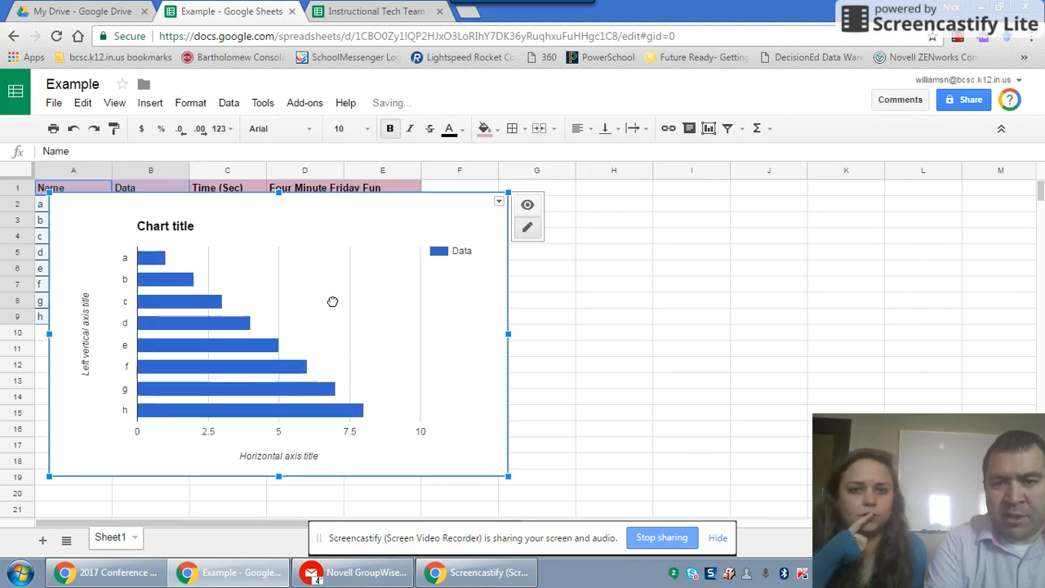
{"action": "left_click_drag", "start_coordinate": [332, 301], "coordinate": [730, 301]}
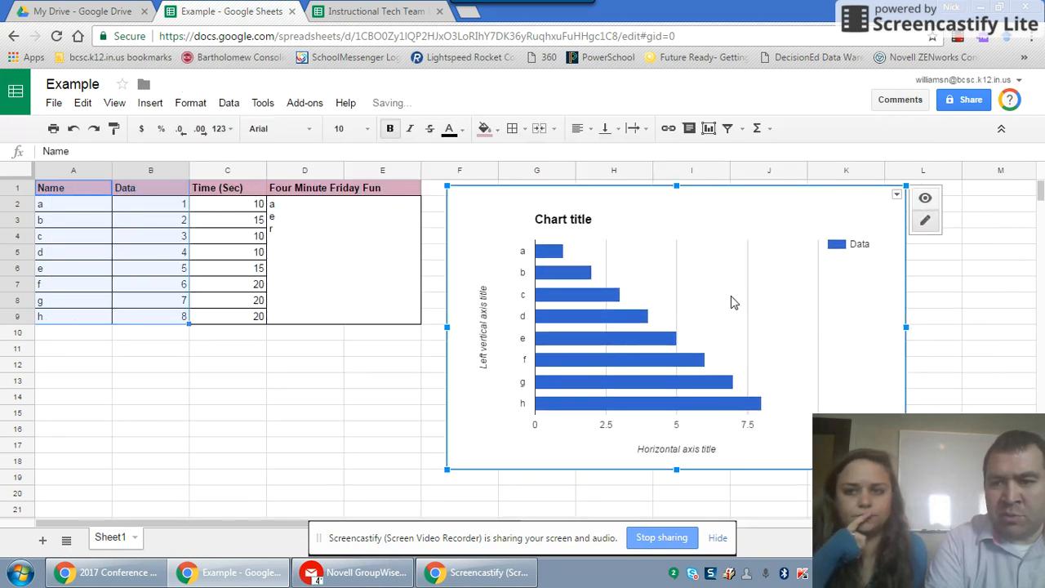
{"action": "left_click", "coordinate": [982, 369]}
Select A1:B9 and use Explore to review the range's summary statistics, suggested questions, formatting and analysis charts
{"action": "left_click_drag", "start_coordinate": [48, 192], "coordinate": [134, 289]}
{"action": "left_click", "coordinate": [128, 343]}
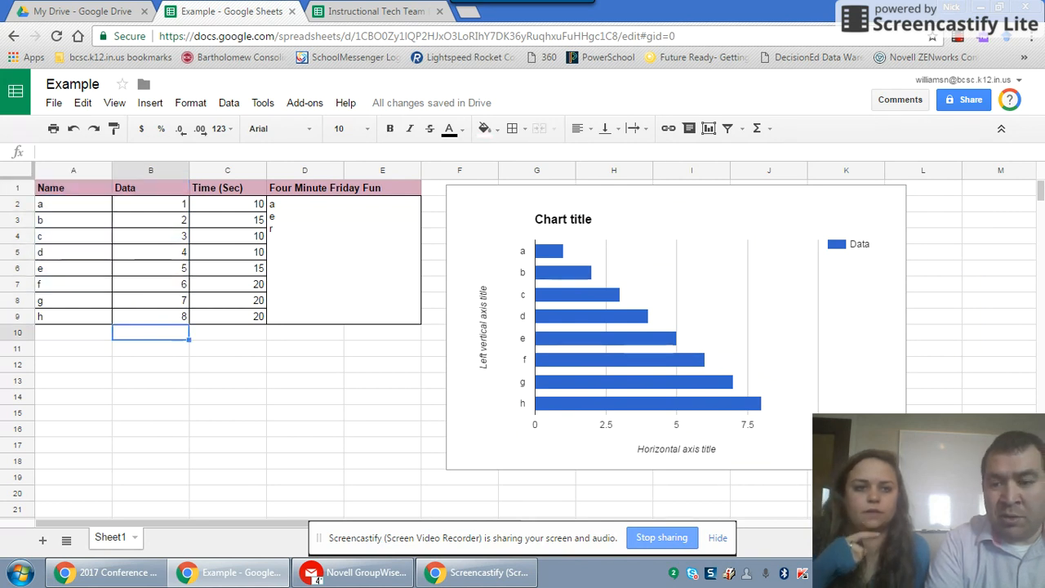
{"action": "left_click_drag", "start_coordinate": [81, 193], "coordinate": [152, 316]}
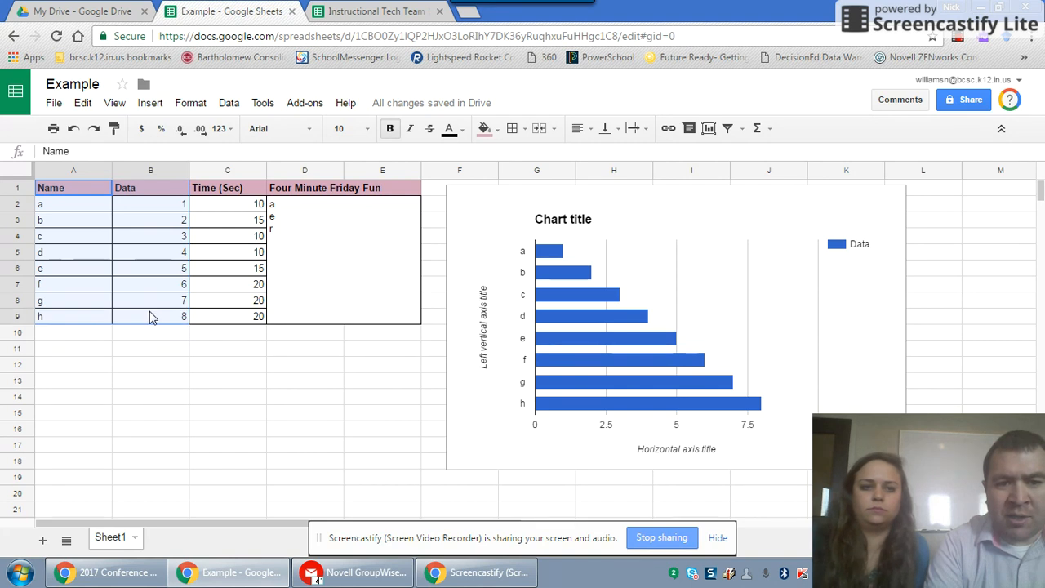
{"action": "left_click", "coordinate": [1017, 538]}
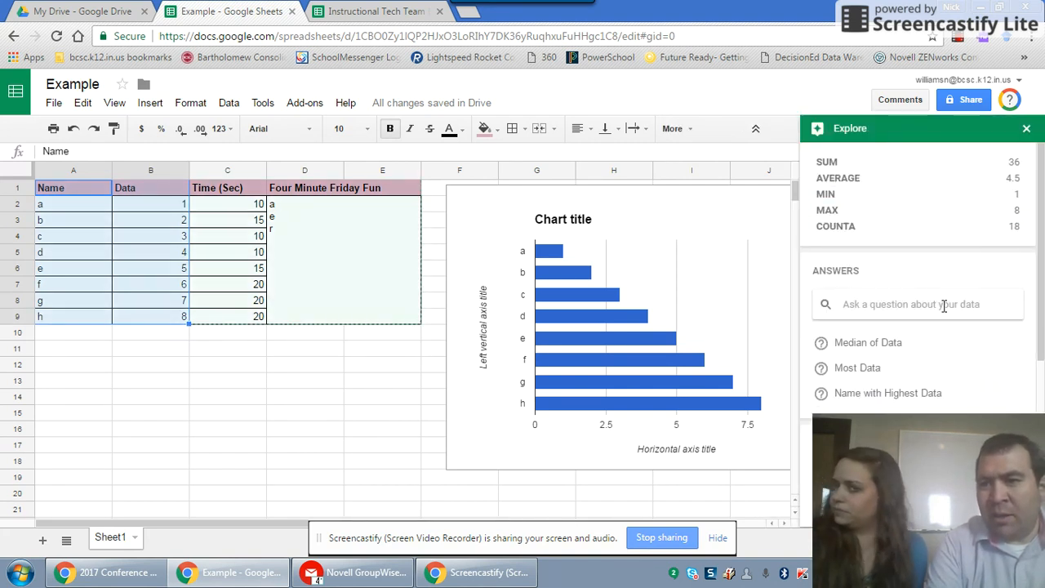
{"action": "scroll", "coordinate": [939, 285], "scroll_direction": "down", "scroll_amount": 5}
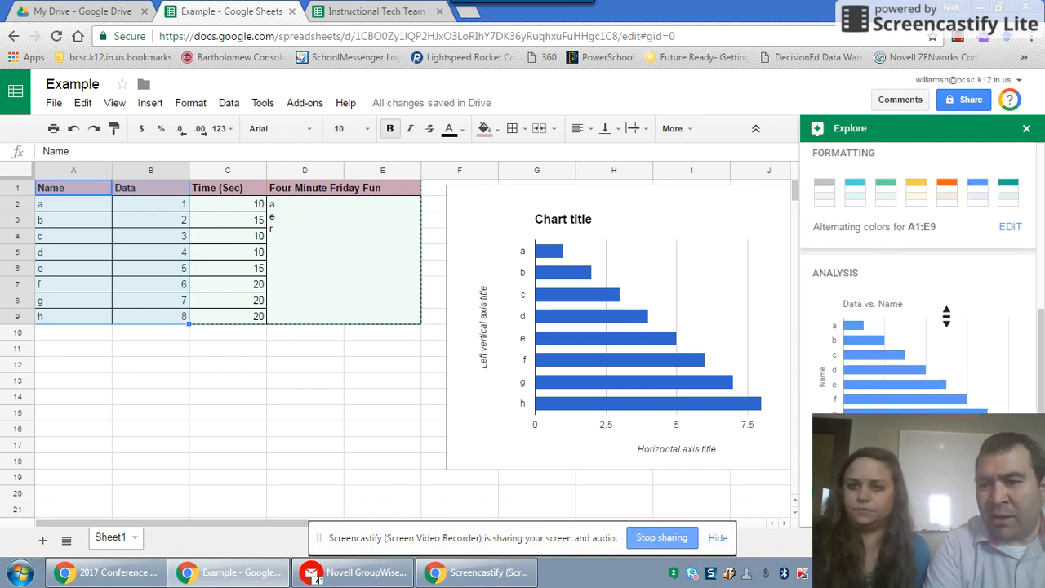
{"action": "scroll", "coordinate": [946, 317], "scroll_direction": "up", "scroll_amount": 5}
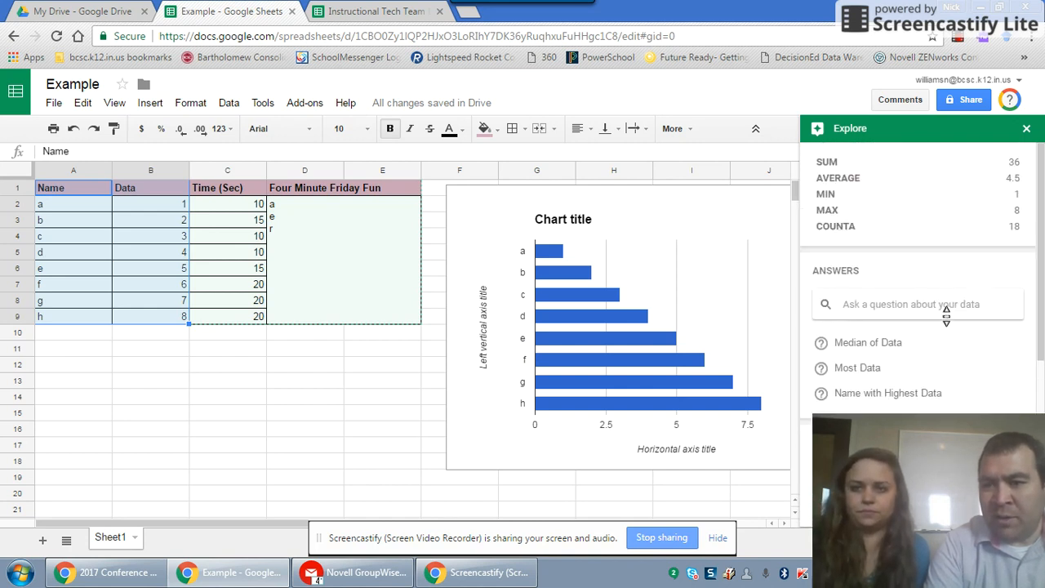
Look through the Explore suggestions and formatting options, and close the Explore panel
{"action": "scroll", "coordinate": [946, 316], "scroll_direction": "down", "scroll_amount": 5}
{"action": "left_click", "coordinate": [256, 460]}
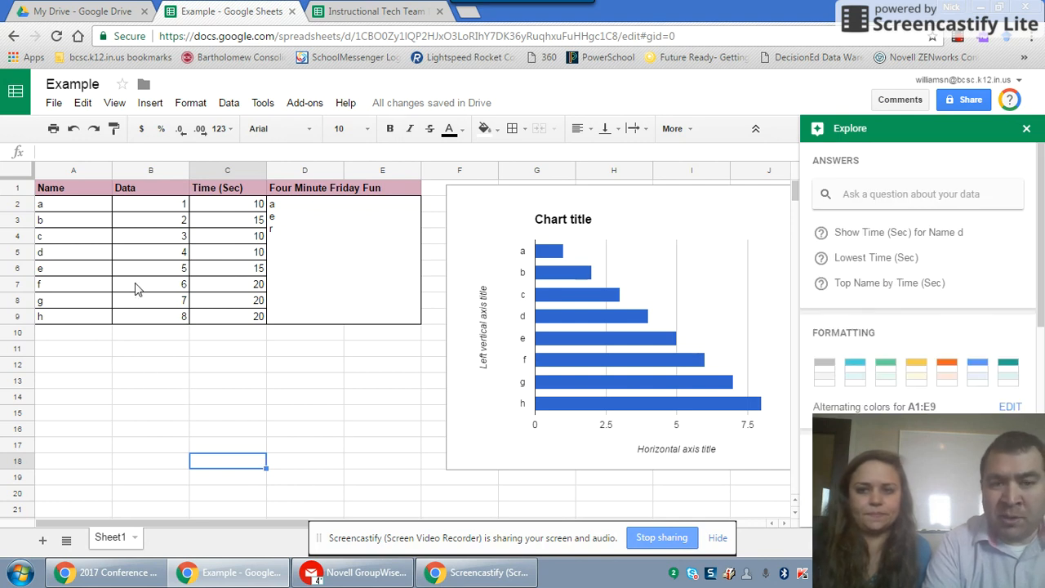
{"action": "left_click", "coordinate": [1026, 129]}
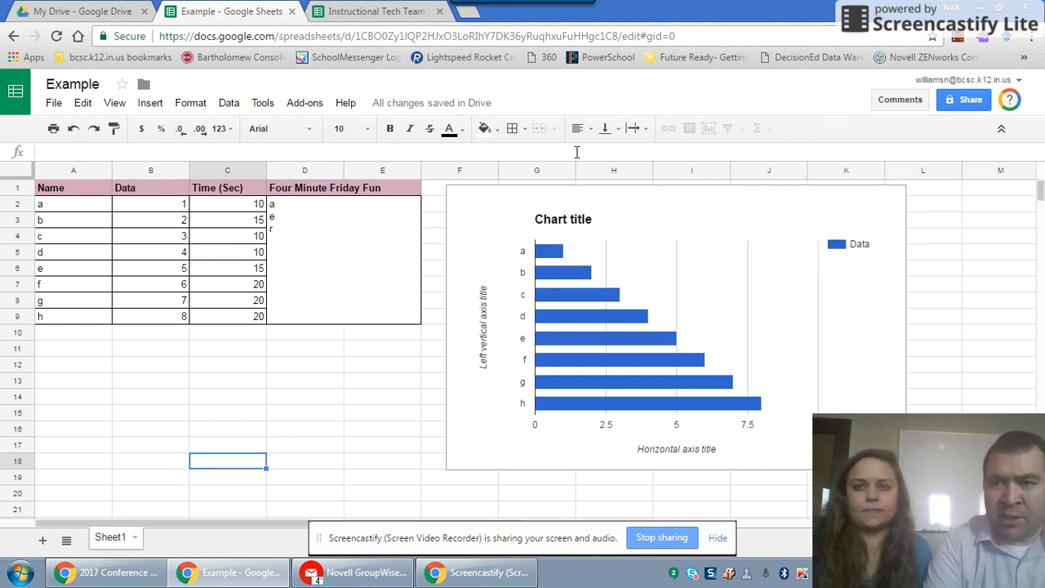
Enter a SUM formula in B10 that references cell B2
{"action": "left_click", "coordinate": [150, 334]}
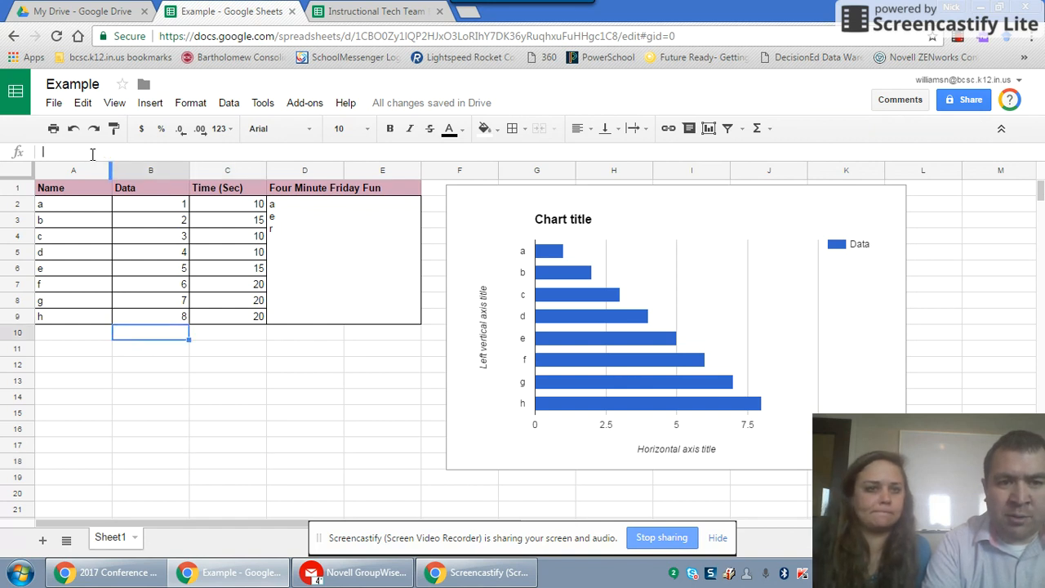
{"action": "type", "text": "="}
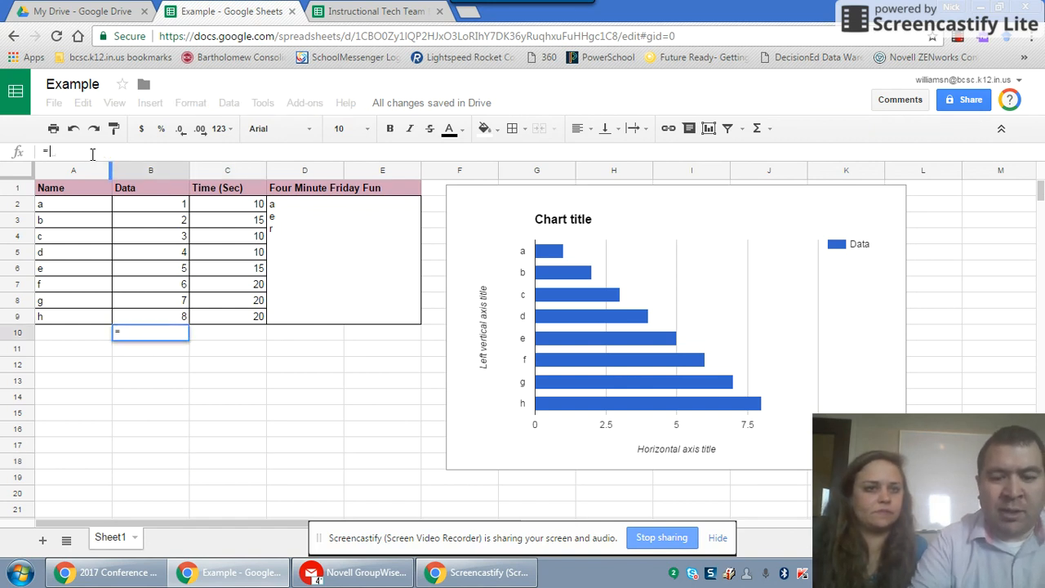
{"action": "type", "text": "sum"}
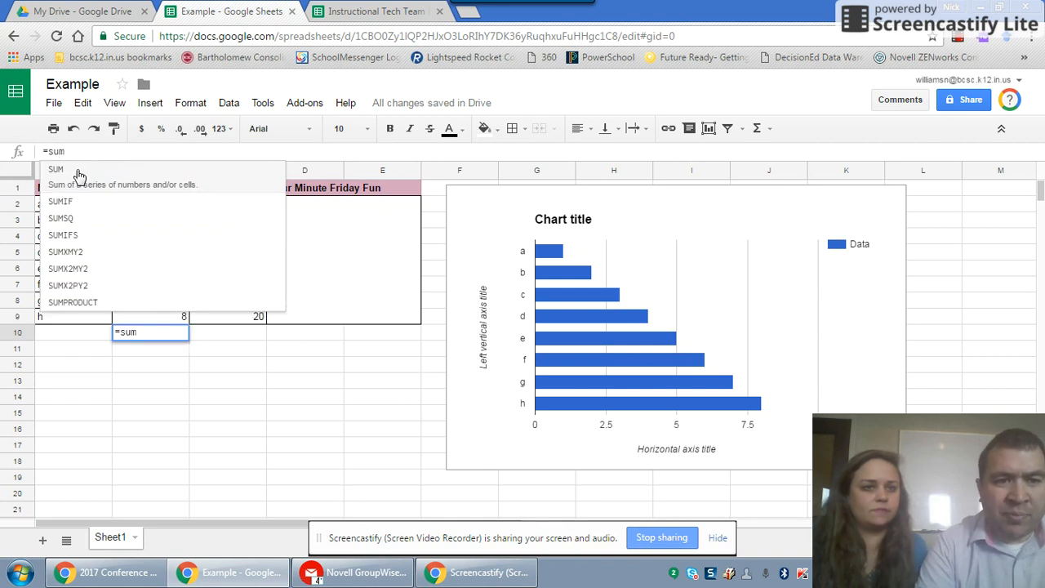
{"action": "left_click", "coordinate": [78, 175]}
{"action": "left_click", "coordinate": [181, 211]}
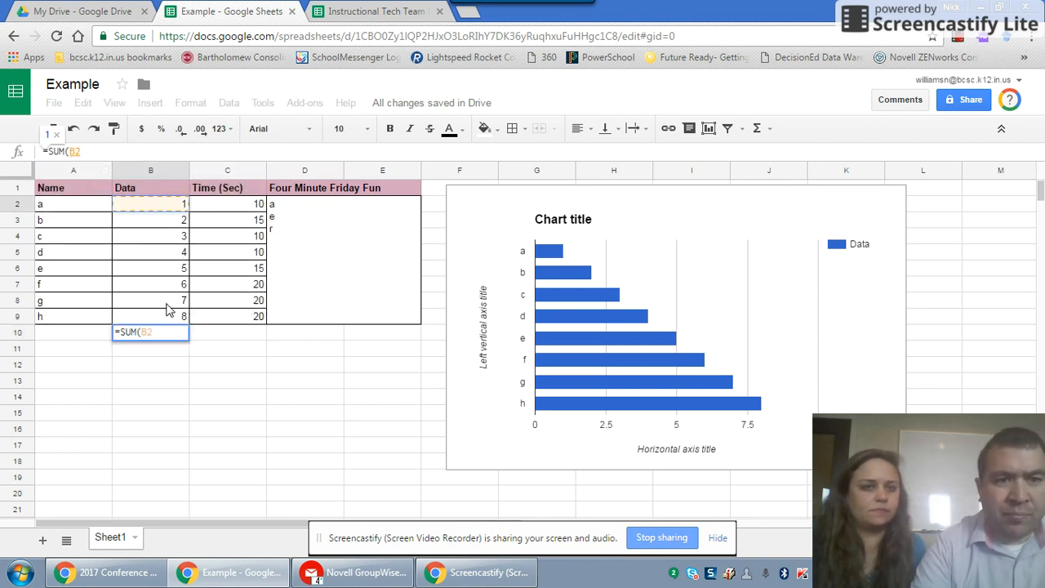
{"action": "key", "text": "Return"}
Extend the SUM formula in B10 to cover the range B2:B5
{"action": "left_click", "coordinate": [168, 338]}
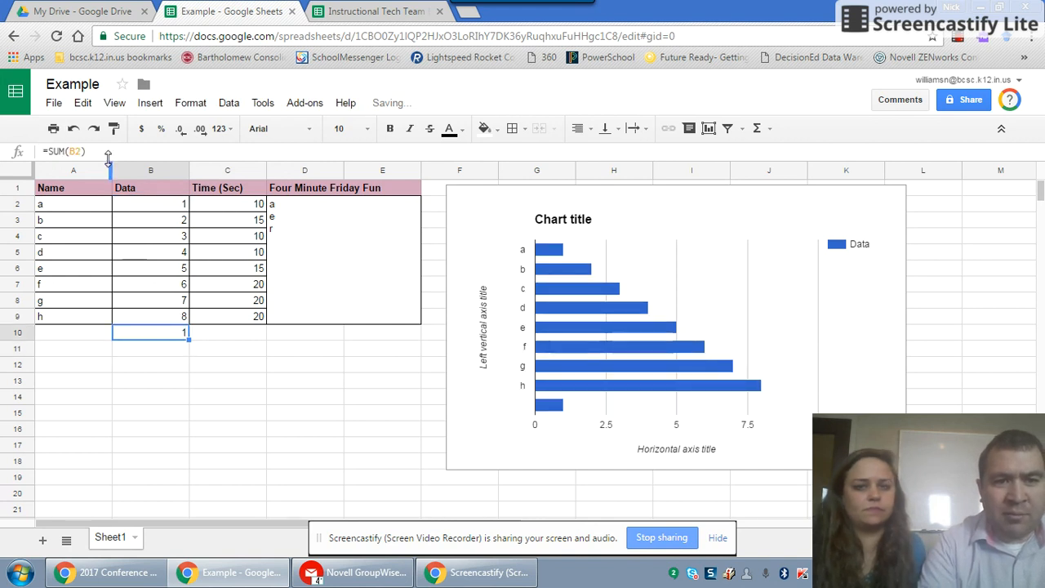
{"action": "left_click", "coordinate": [80, 152]}
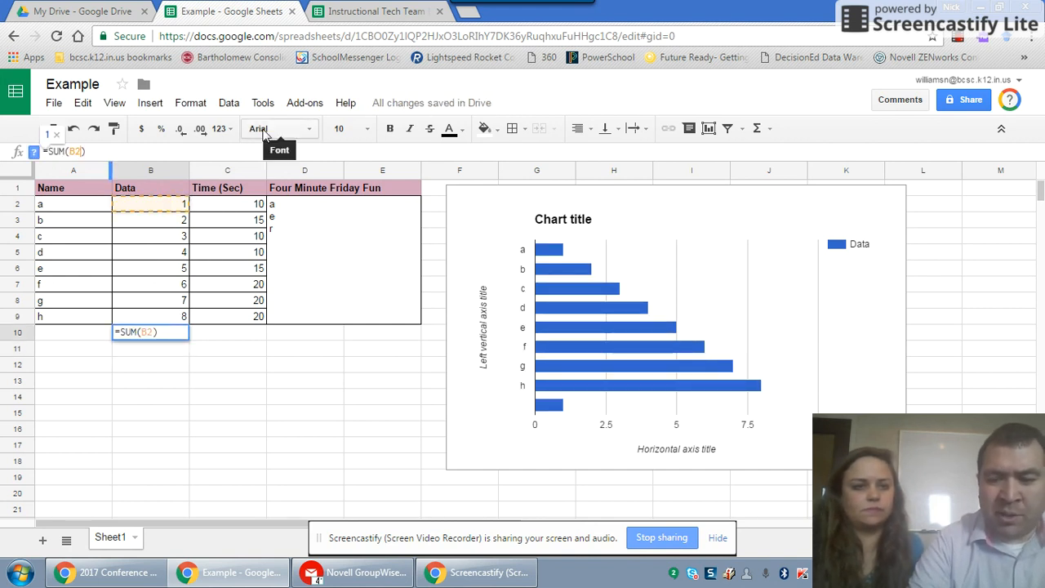
{"action": "type", "text": ":B"}
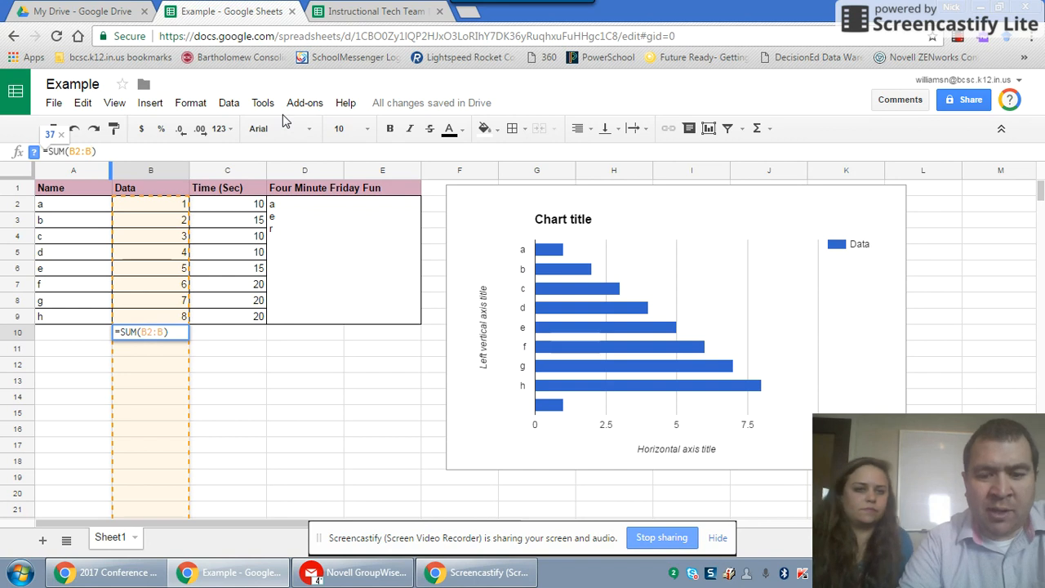
{"action": "type", "text": "5"}
{"action": "left_click_drag", "start_coordinate": [252, 420], "coordinate": [181, 342]}
{"action": "left_click", "coordinate": [205, 352]}
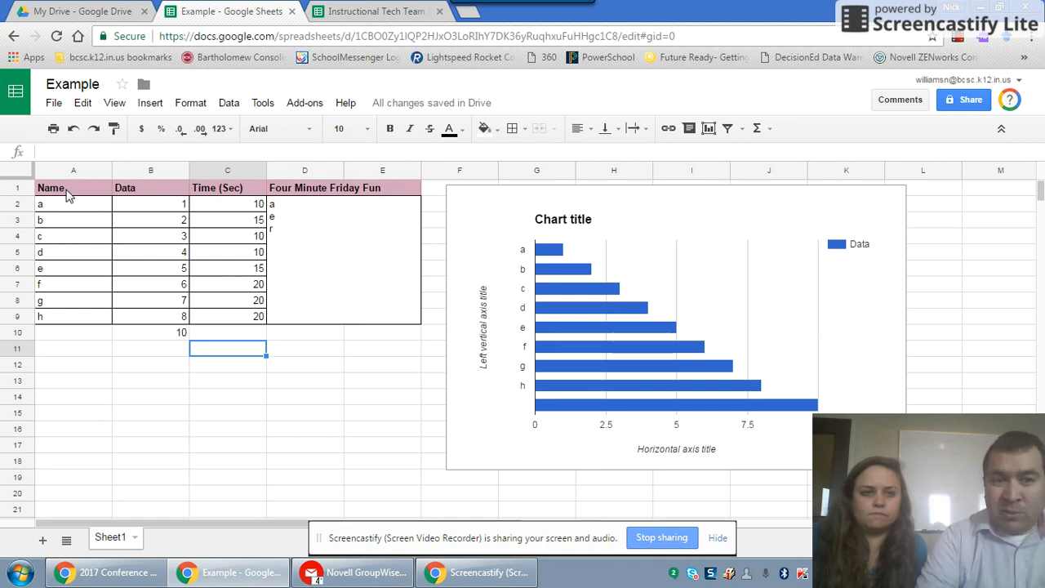
Create a pivot table on a new sheet from the Sheet1 data range A1:E10
{"action": "left_click_drag", "start_coordinate": [69, 196], "coordinate": [156, 318]}
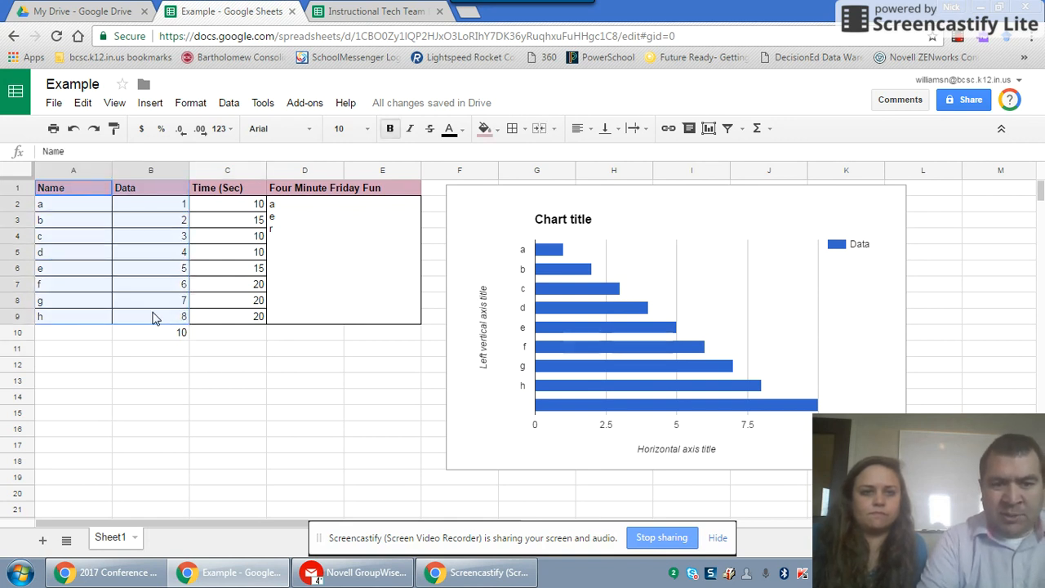
{"action": "left_click", "coordinate": [153, 315]}
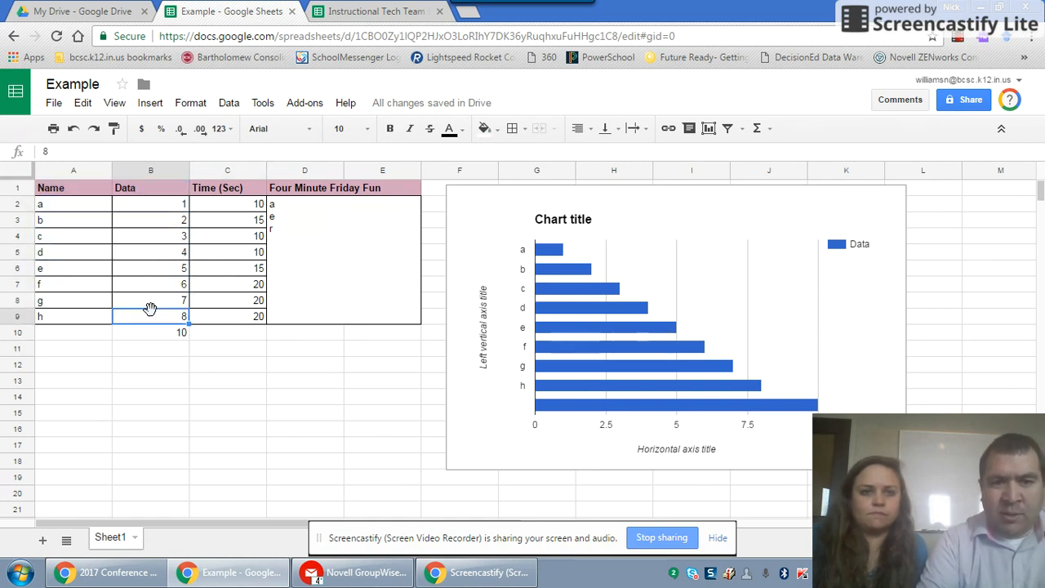
{"action": "left_click", "coordinate": [224, 107]}
{"action": "left_click", "coordinate": [93, 337]}
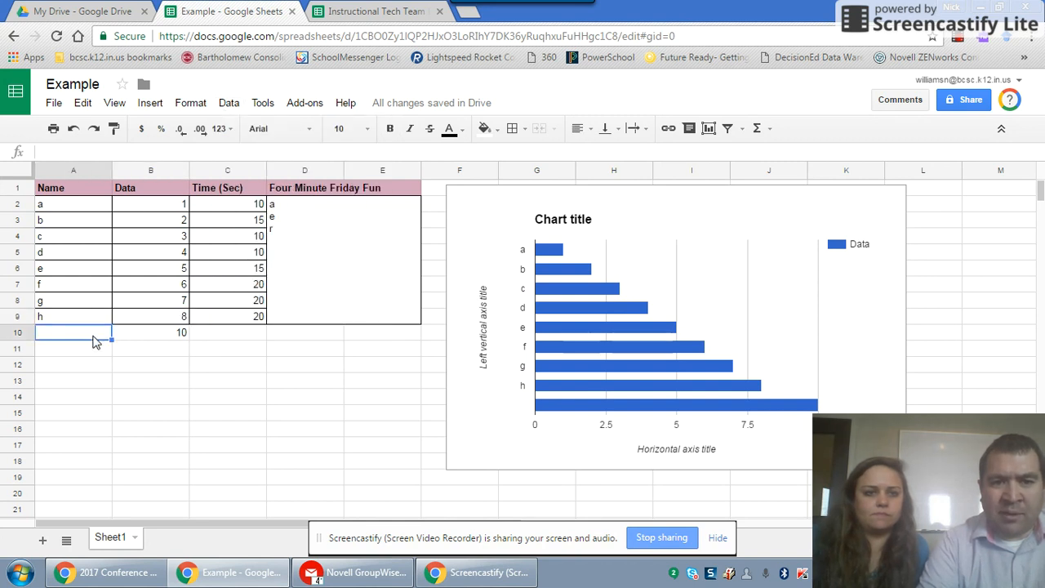
{"action": "left_click", "coordinate": [239, 104]}
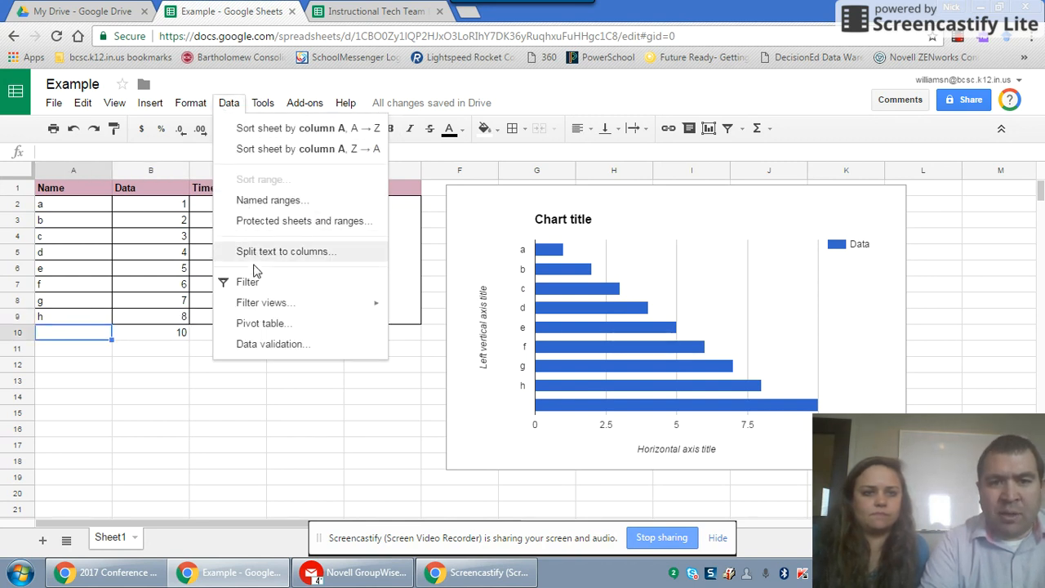
{"action": "left_click", "coordinate": [259, 324]}
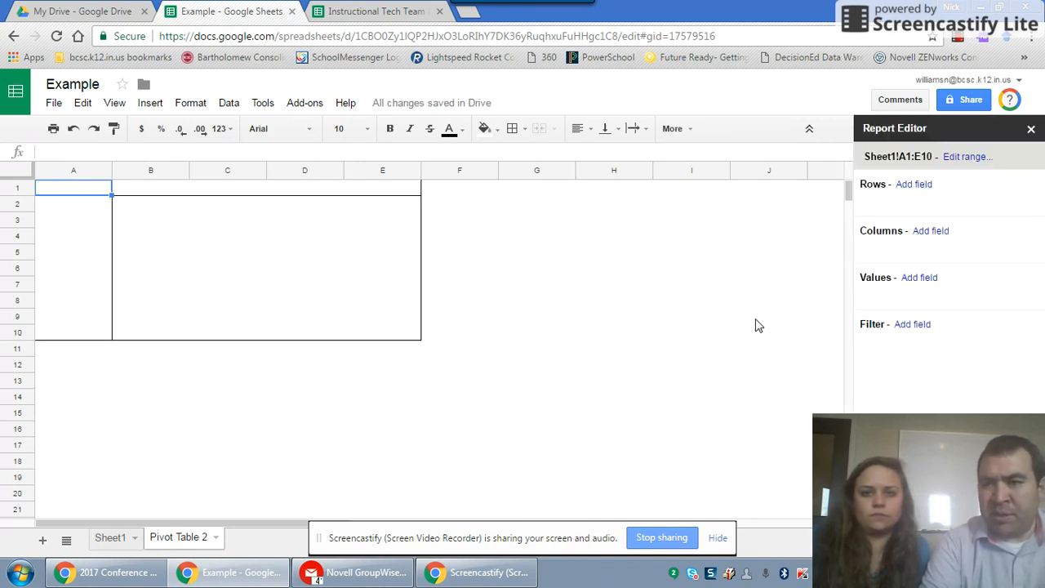
Group the pivot table's rows by Data and its columns by Name
{"action": "left_click", "coordinate": [915, 184]}
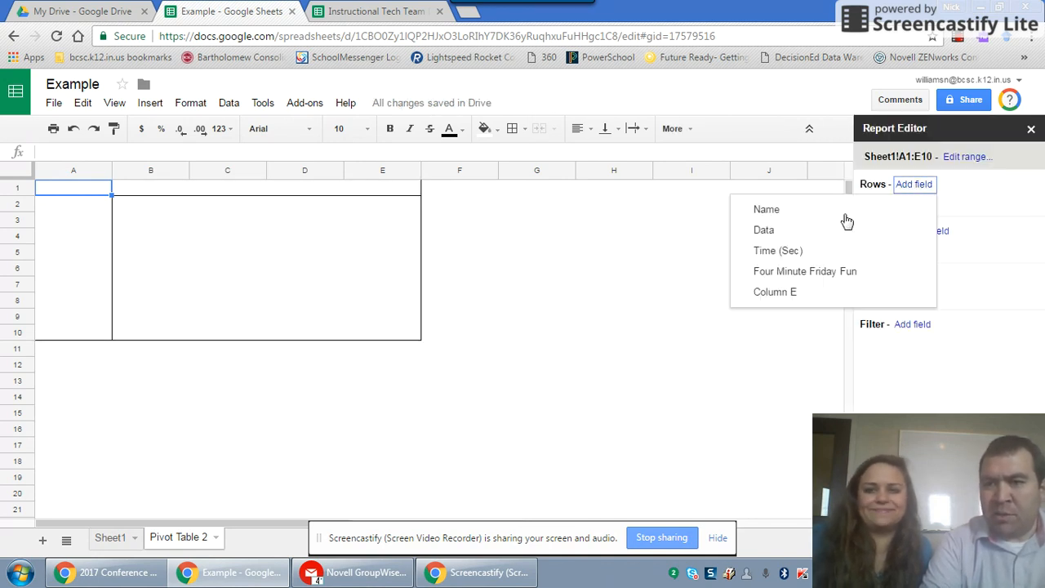
{"action": "left_click", "coordinate": [796, 237]}
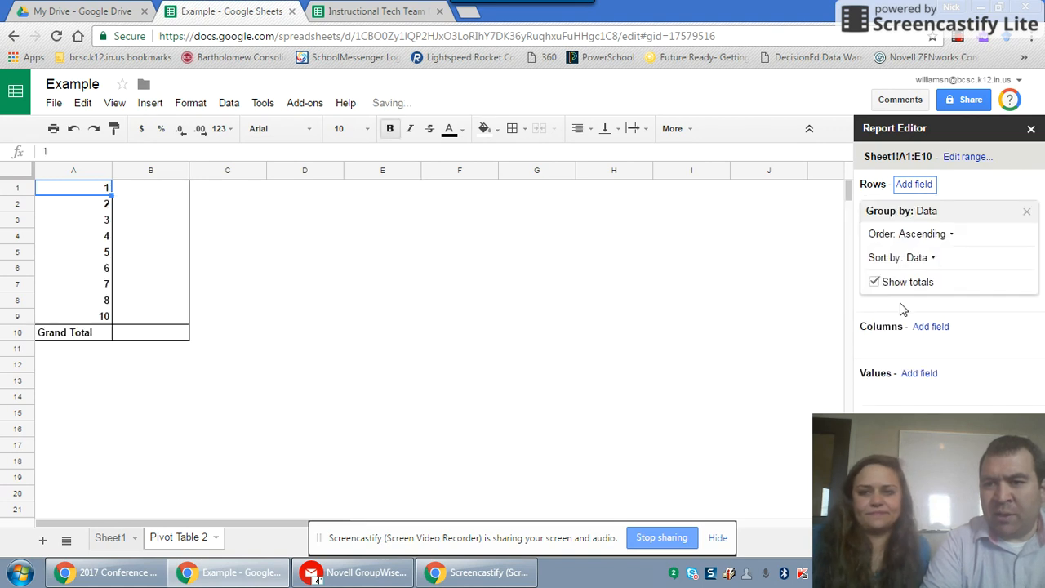
{"action": "left_click", "coordinate": [922, 330]}
{"action": "left_click", "coordinate": [792, 357]}
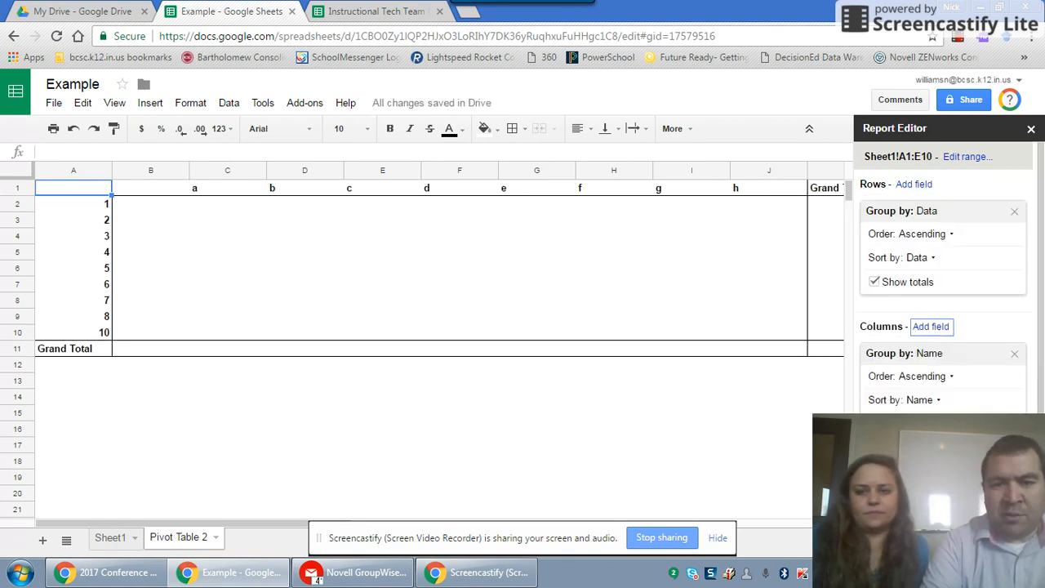
On Sheet1, add a conditional format rule to C5 that applies the default style when the value is greater than 5
{"action": "left_click", "coordinate": [112, 540]}
{"action": "left_click", "coordinate": [204, 417]}
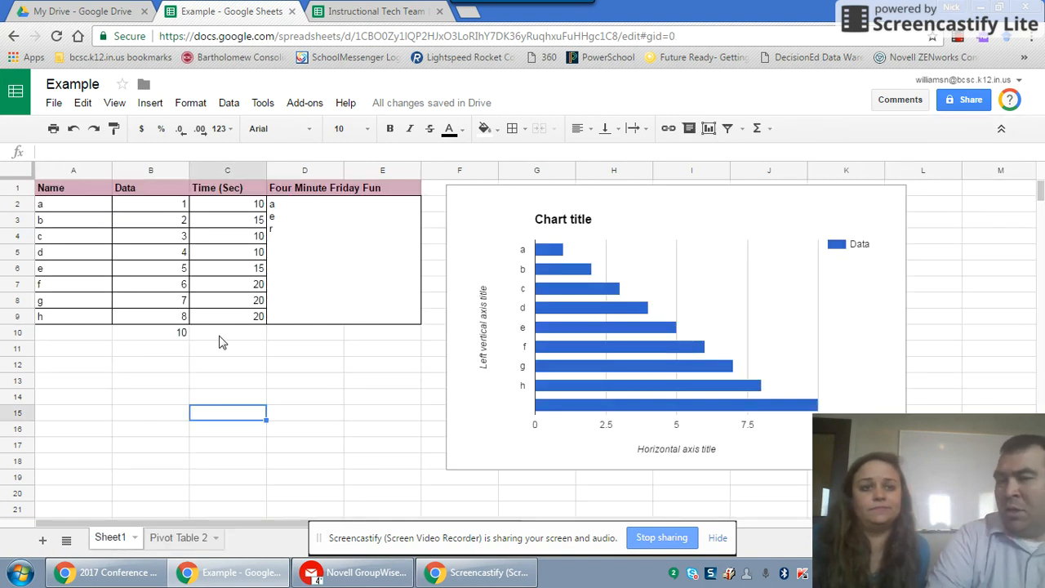
{"action": "left_click", "coordinate": [225, 256]}
{"action": "right_click", "coordinate": [225, 261]}
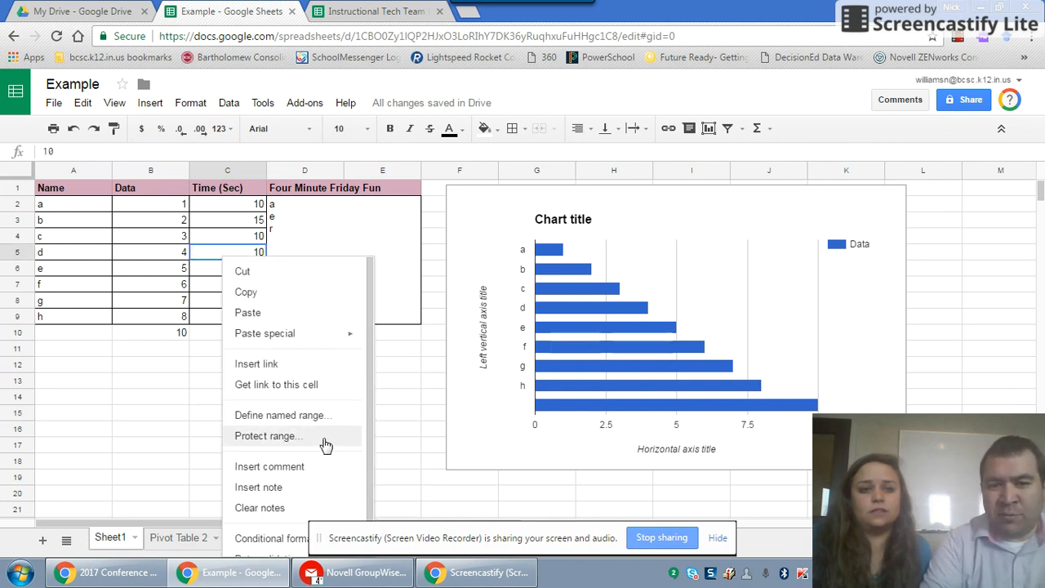
{"action": "left_click", "coordinate": [281, 539]}
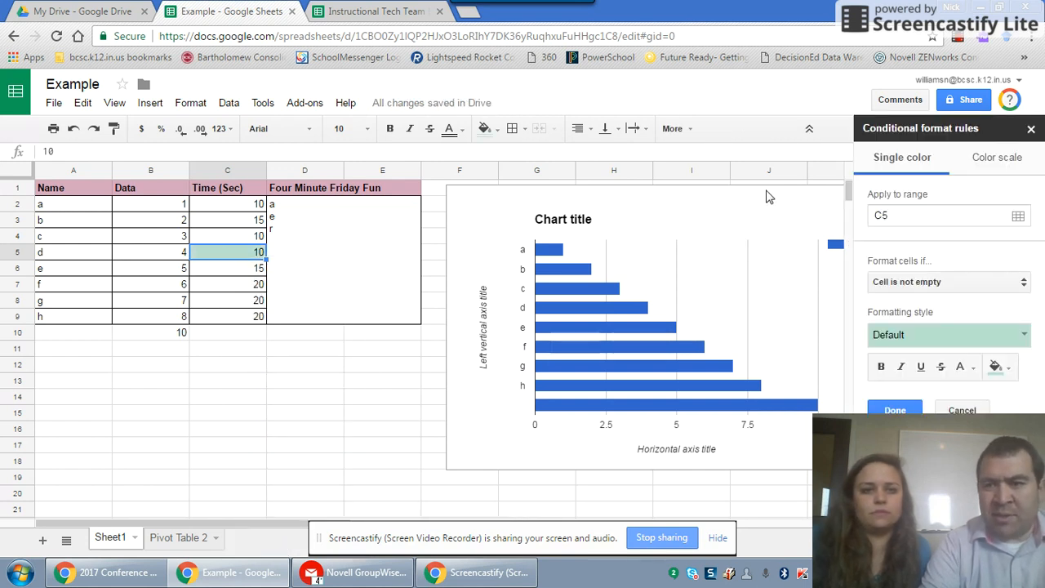
{"action": "left_click", "coordinate": [919, 282]}
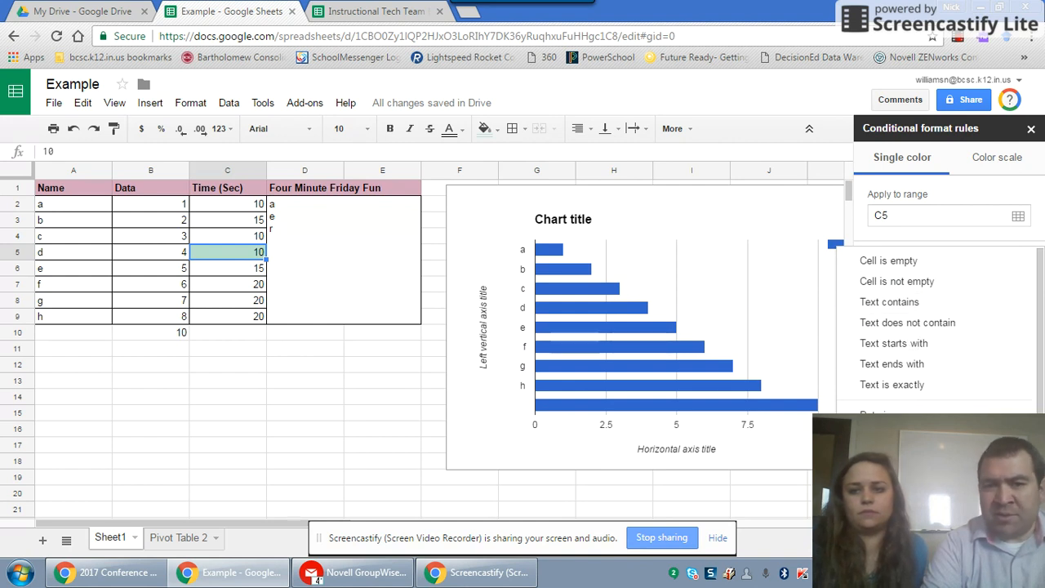
{"action": "left_click", "coordinate": [927, 486]}
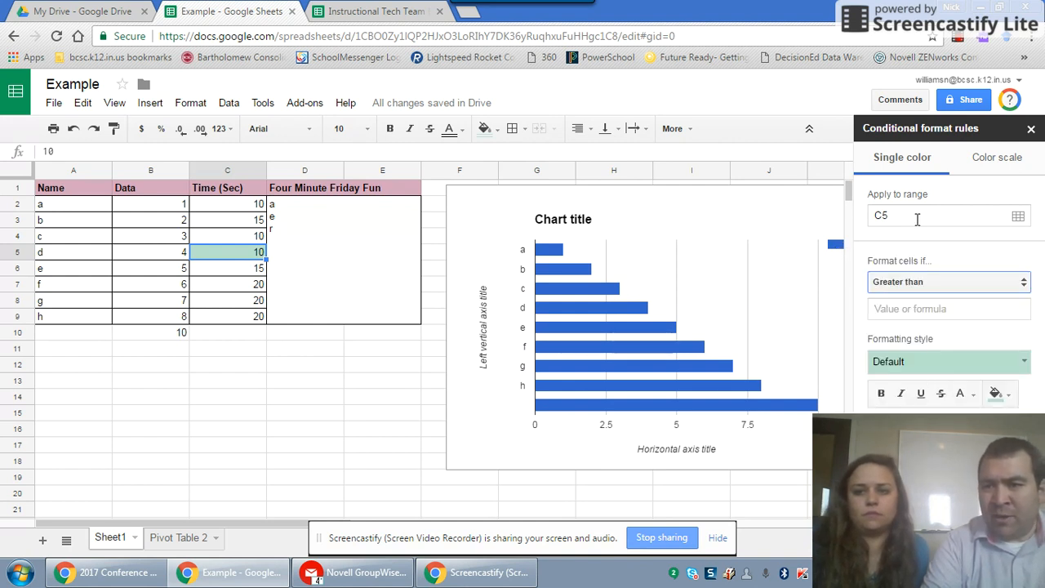
{"action": "left_click", "coordinate": [902, 310]}
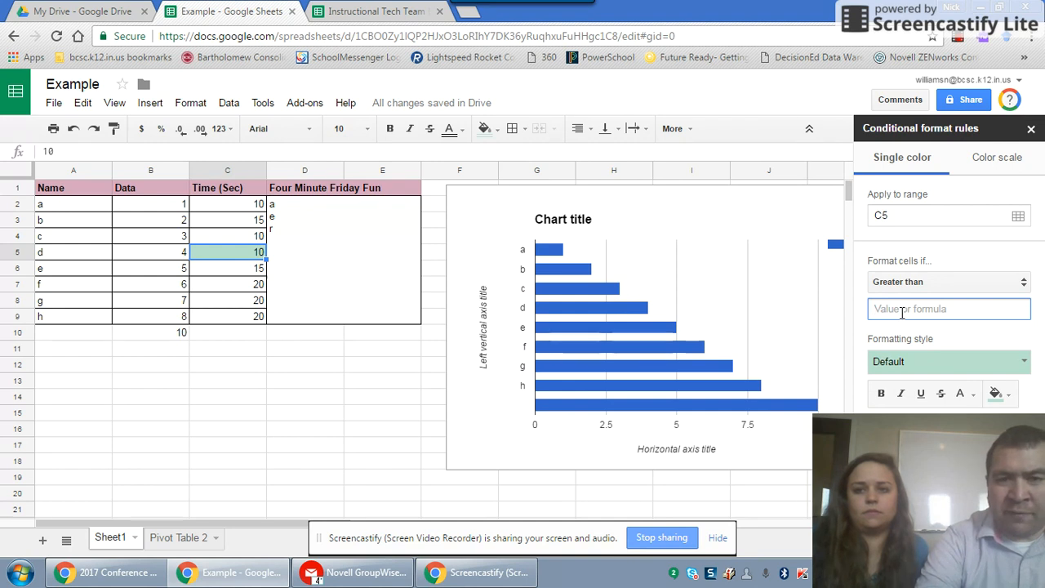
{"action": "type", "text": "5"}
{"action": "left_click", "coordinate": [890, 436]}
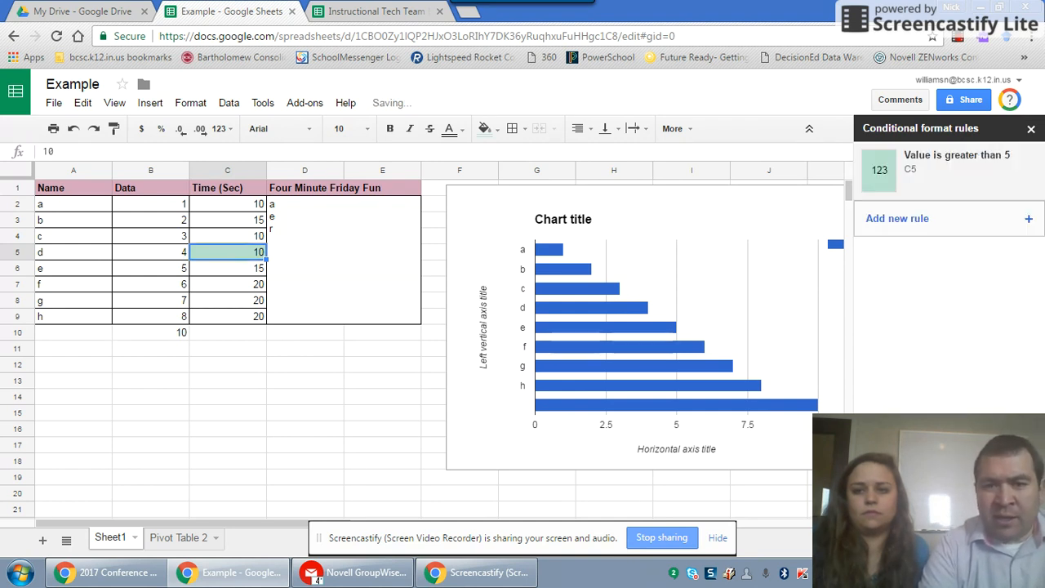
Change the value in C5 to 3 to test the conditional format rule
{"action": "left_click", "coordinate": [274, 431]}
{"action": "left_click", "coordinate": [237, 254]}
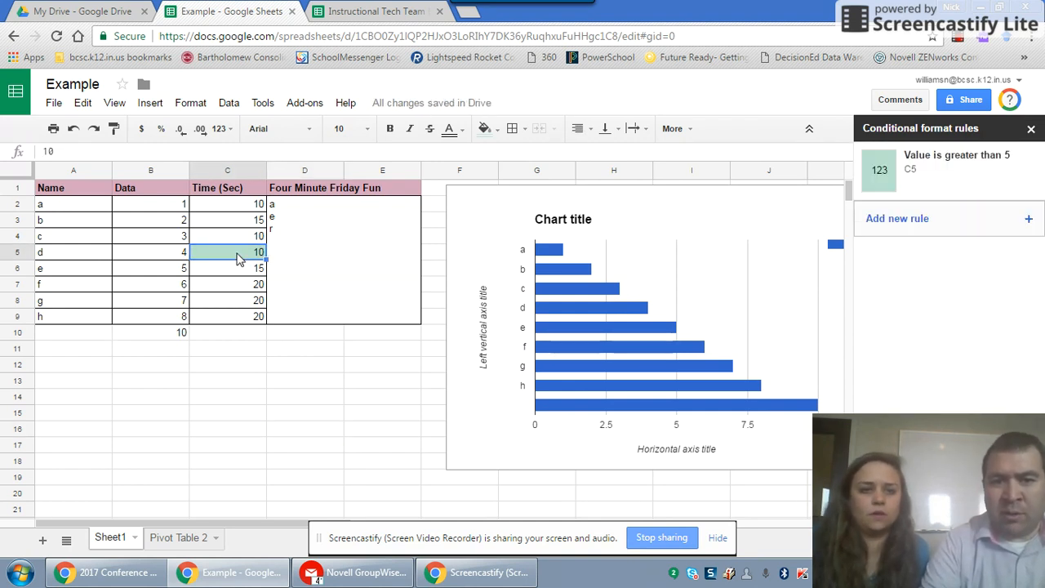
{"action": "type", "text": "3"}
{"action": "key", "text": "Return"}
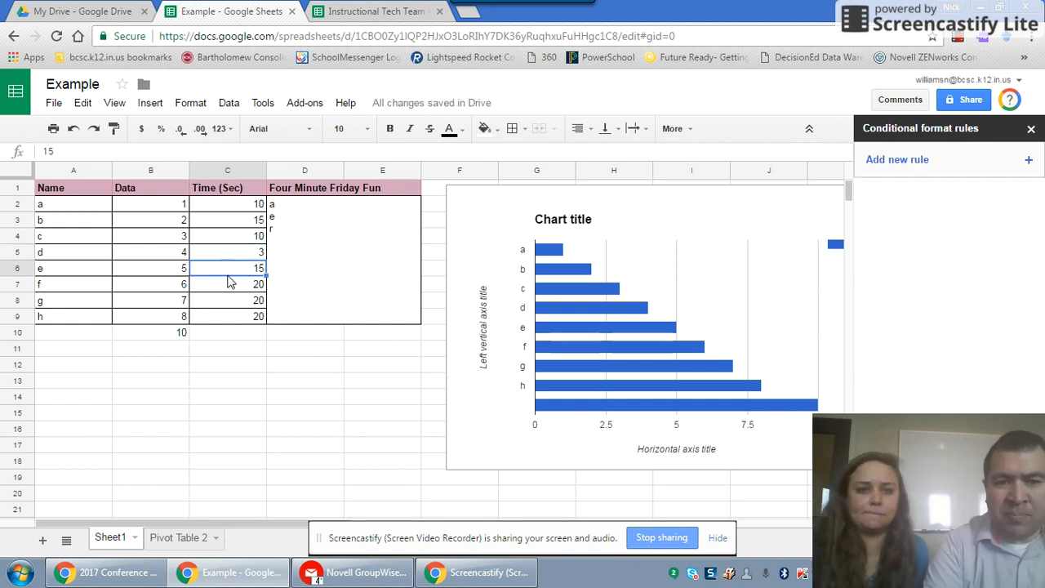
Add data validation to C6 with a dropdown list of the items 1,2,3,4,5,6
{"action": "right_click", "coordinate": [229, 272]}
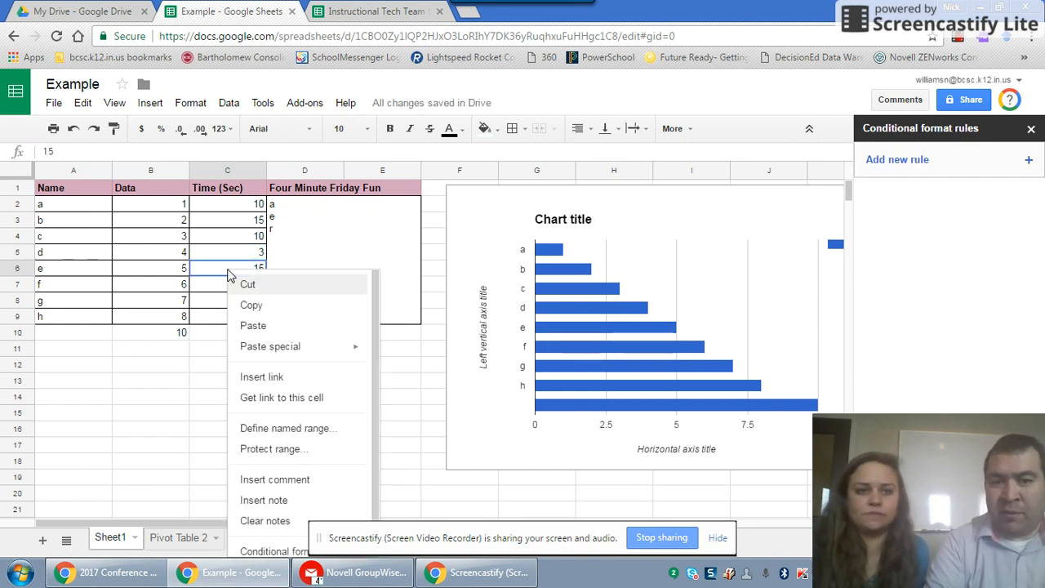
{"action": "scroll", "coordinate": [251, 558], "scroll_direction": "down", "scroll_amount": 1}
{"action": "left_click", "coordinate": [251, 541]}
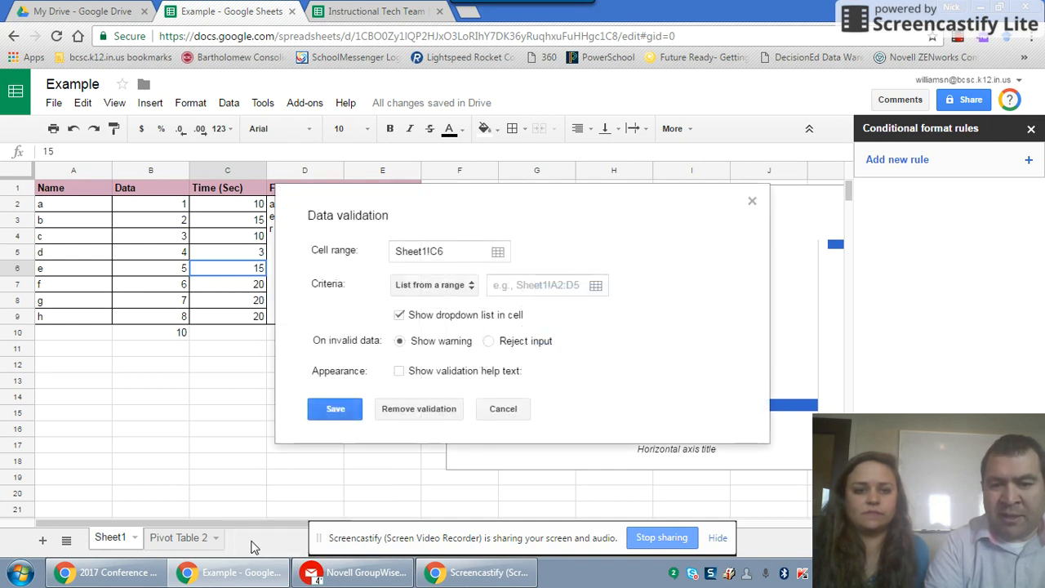
{"action": "left_click", "coordinate": [463, 287]}
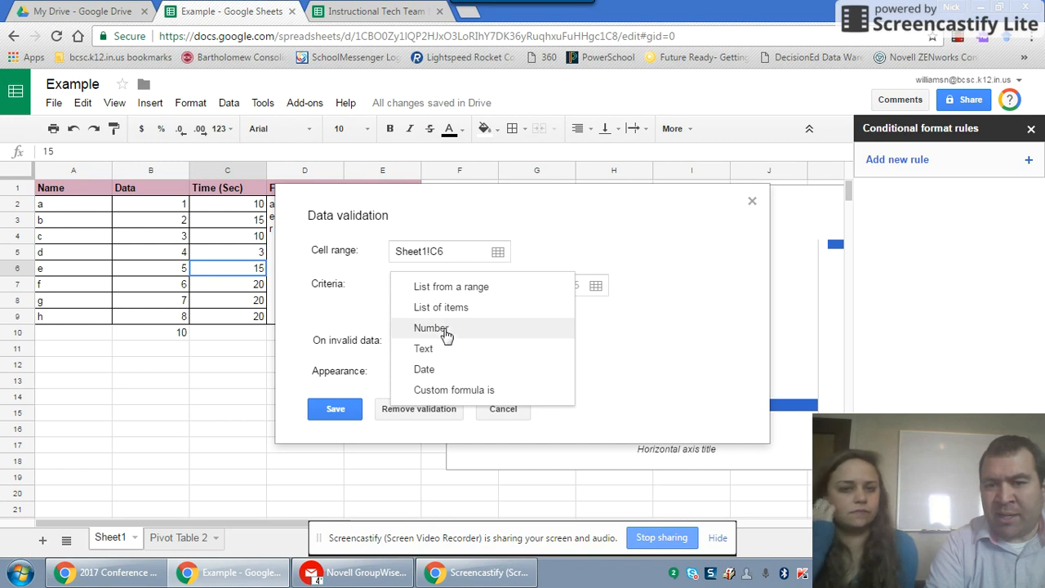
{"action": "left_click", "coordinate": [455, 308]}
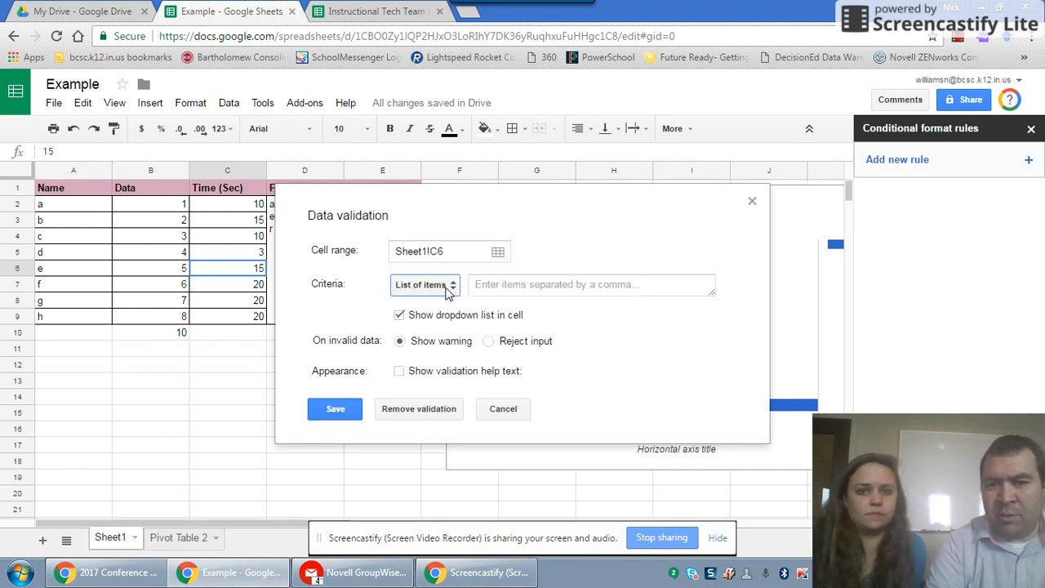
{"action": "left_click", "coordinate": [488, 283]}
{"action": "type", "text": "1,2,3,4,5,6"}
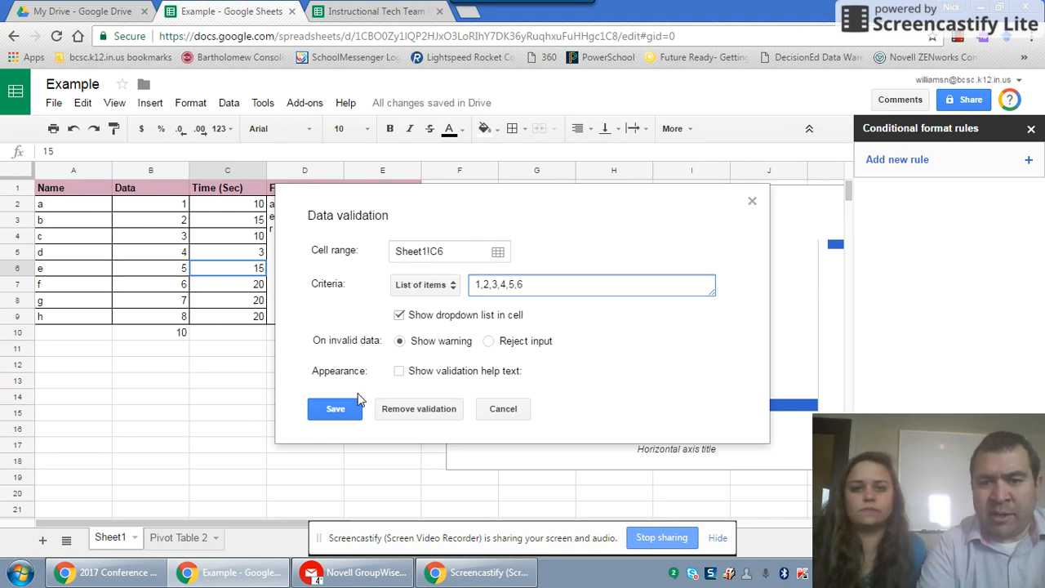
{"action": "left_click", "coordinate": [334, 409]}
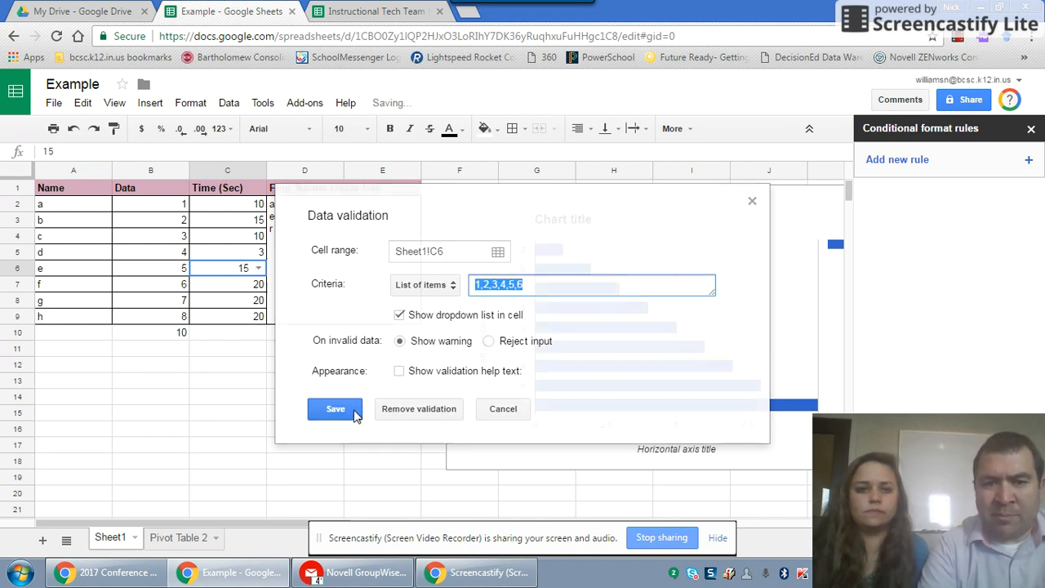
Choose 5 from the dropdown list in C6
{"action": "left_click", "coordinate": [257, 269]}
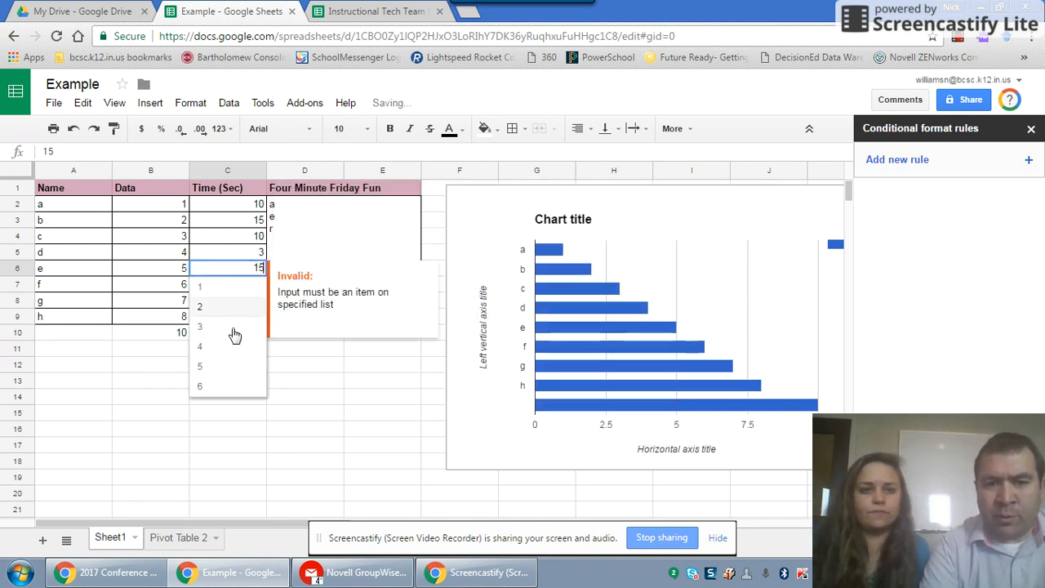
{"action": "left_click", "coordinate": [217, 373]}
{"action": "left_click", "coordinate": [316, 373]}
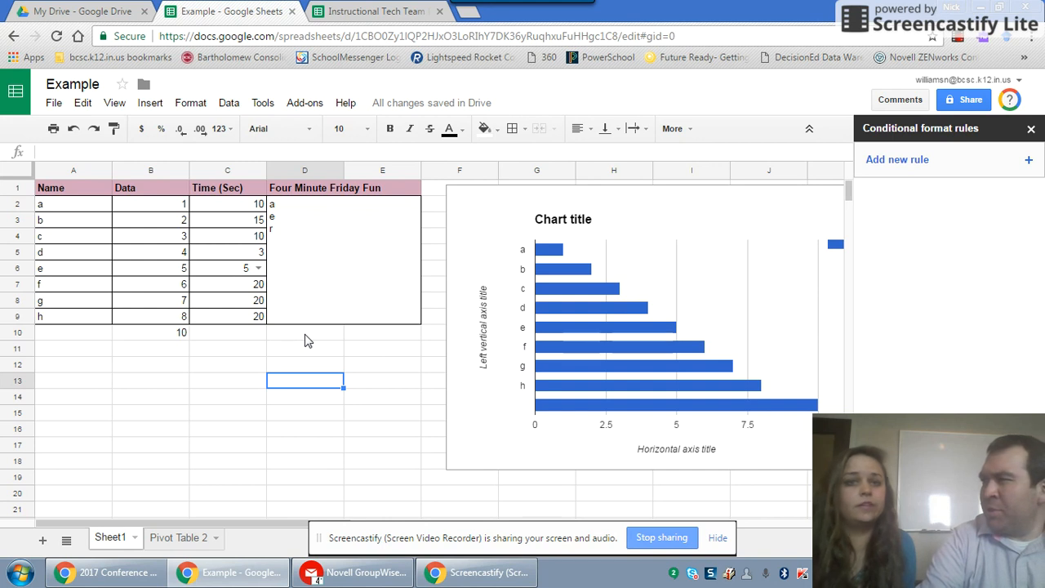
Browse the gallery of available add-ons for Sheets and close it
{"action": "left_click", "coordinate": [303, 104]}
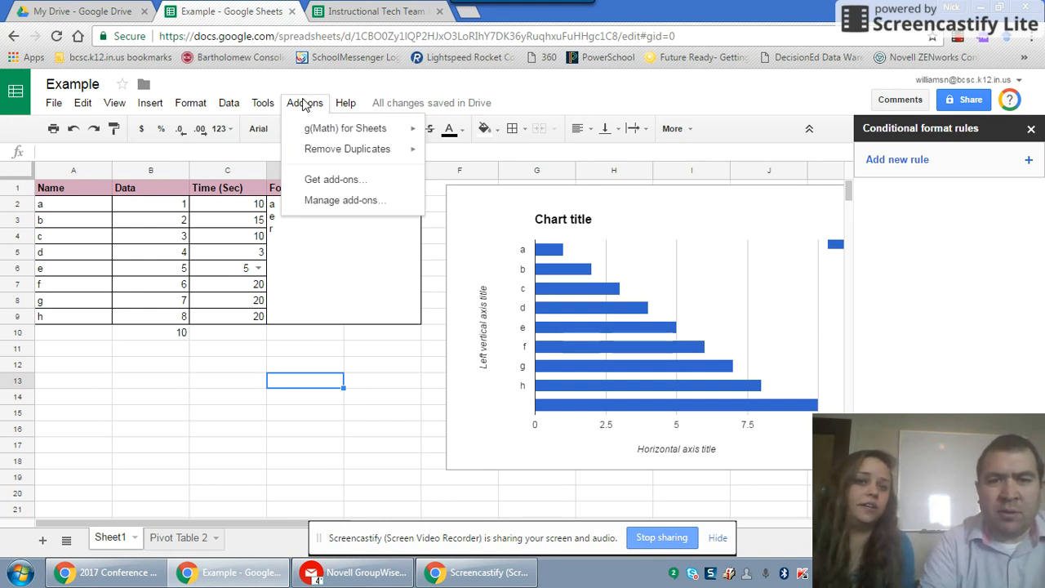
{"action": "left_click", "coordinate": [330, 181]}
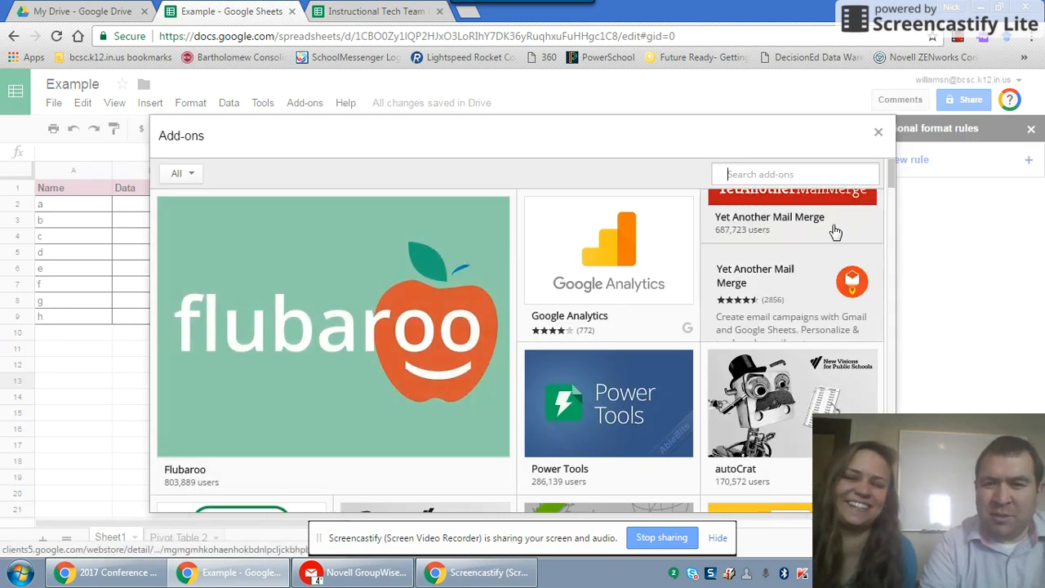
{"action": "scroll", "coordinate": [891, 185], "scroll_direction": "down", "scroll_amount": 3}
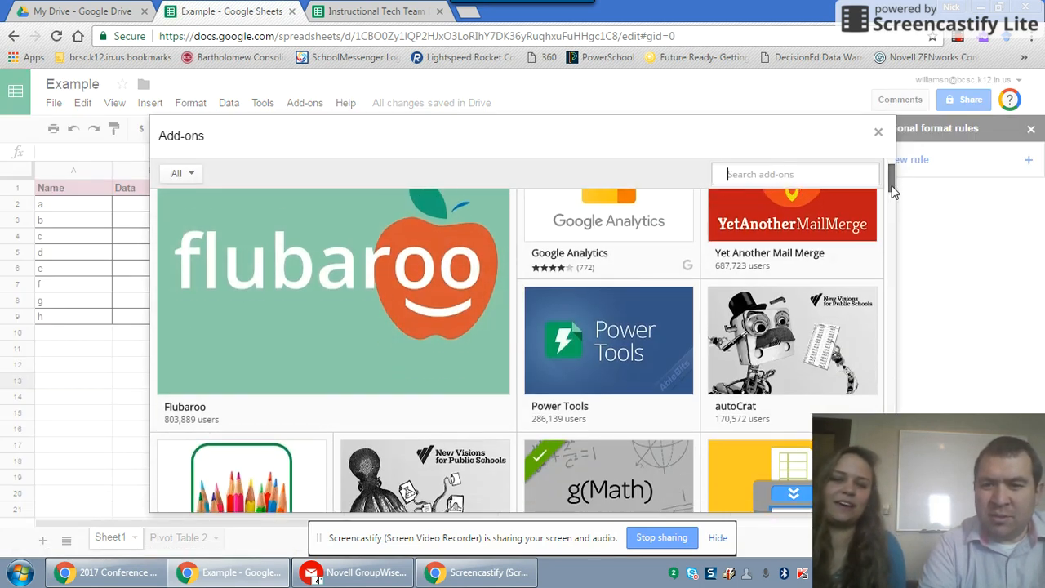
{"action": "scroll", "coordinate": [891, 185], "scroll_direction": "up", "scroll_amount": 3}
{"action": "left_click_drag", "start_coordinate": [891, 185], "coordinate": [890, 207]}
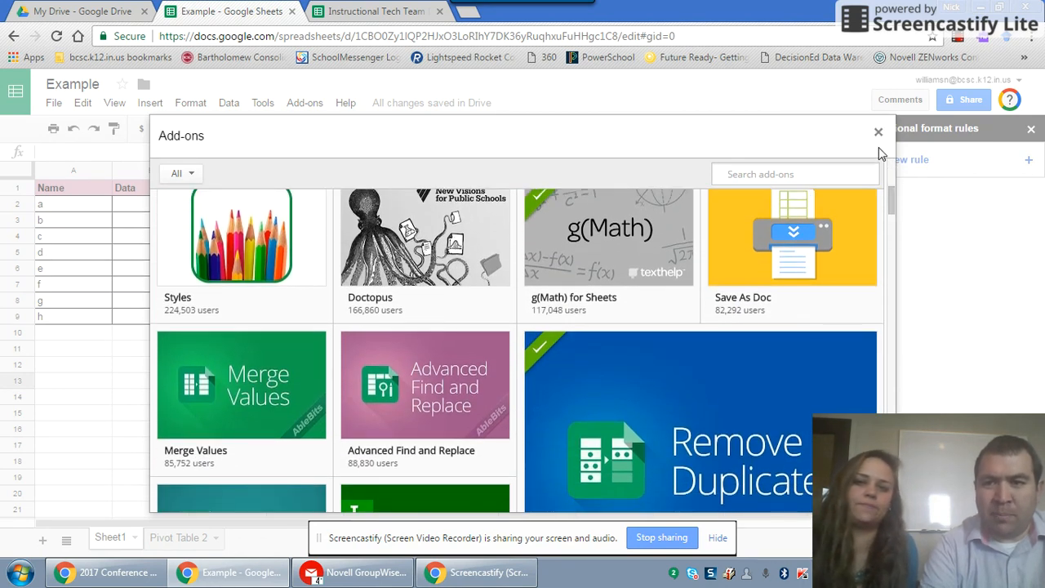
{"action": "left_click", "coordinate": [877, 134]}
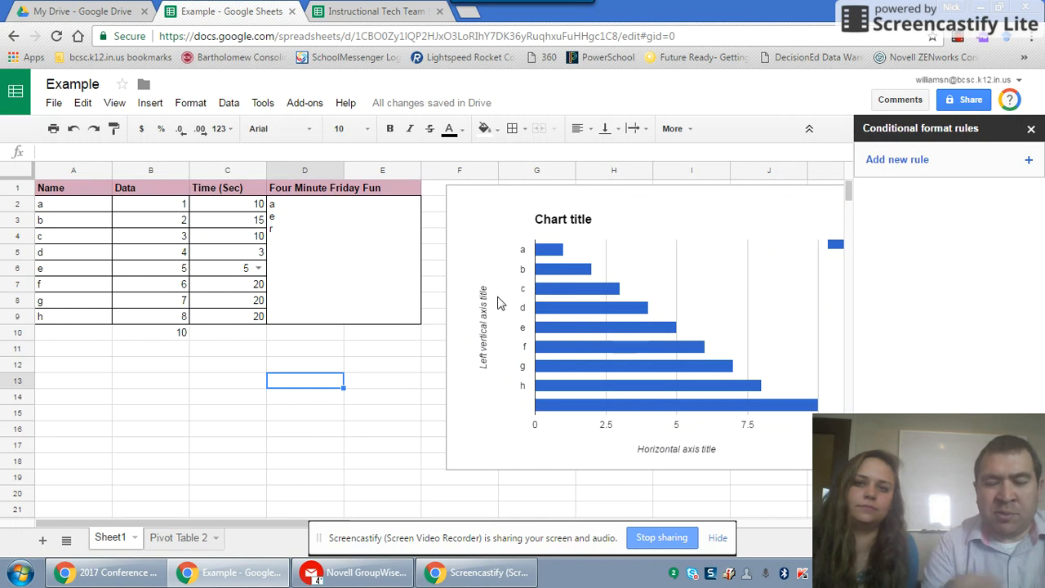